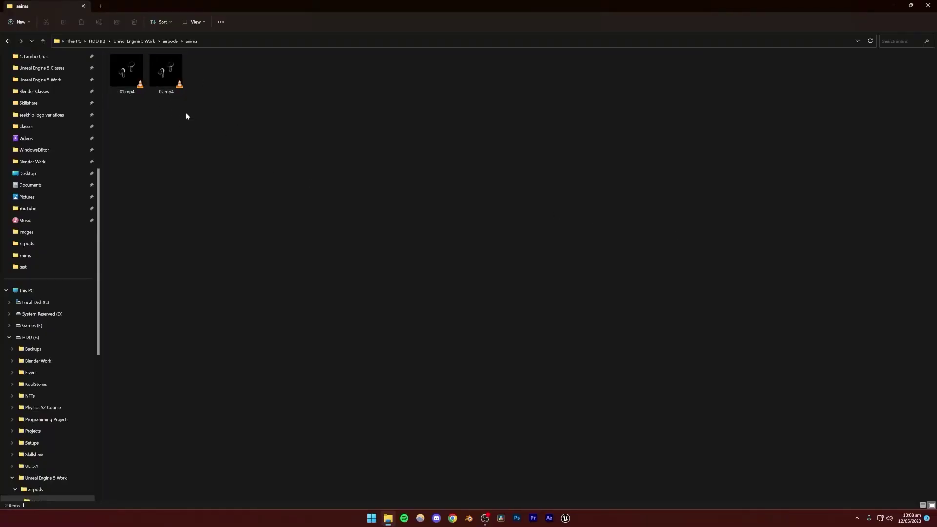
left_click(166, 73)
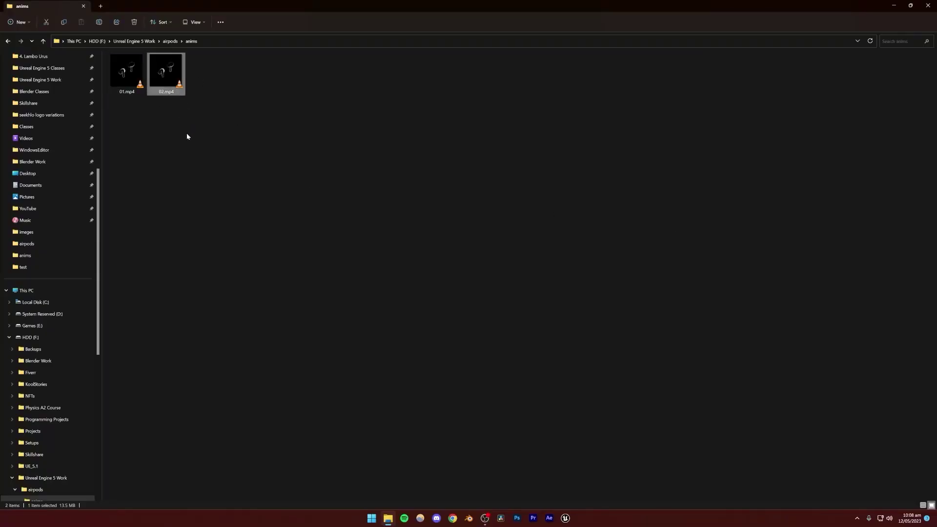
key("Return")
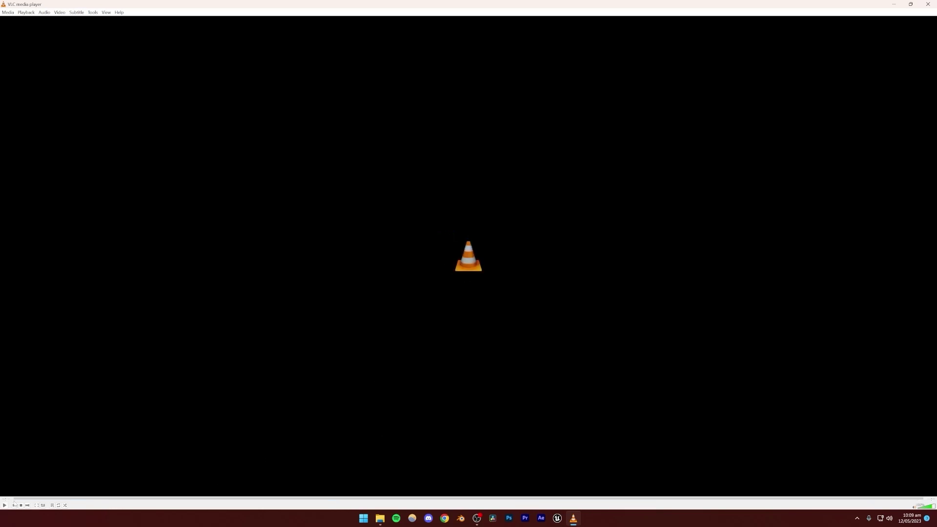
left_click(4, 505)
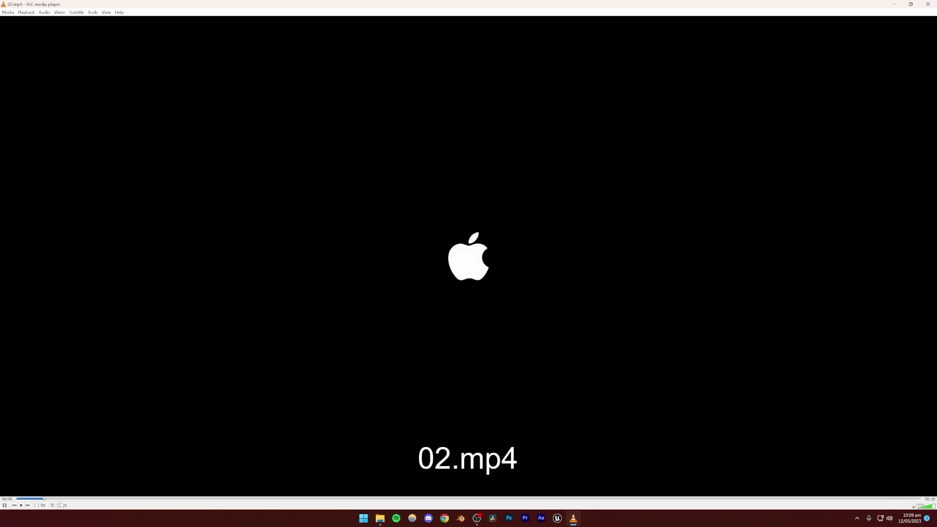
left_click_drag(191, 497, 672, 501)
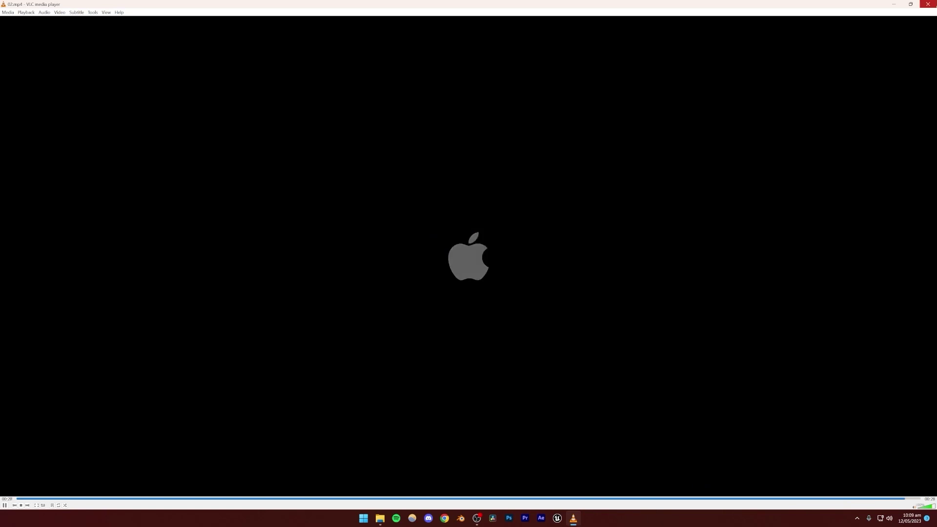
left_click(928, 4)
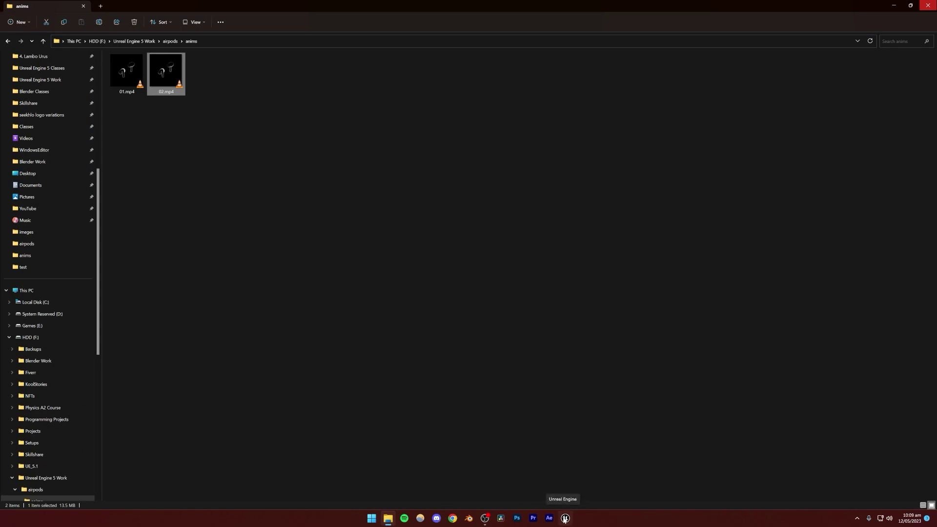
left_click(466, 521)
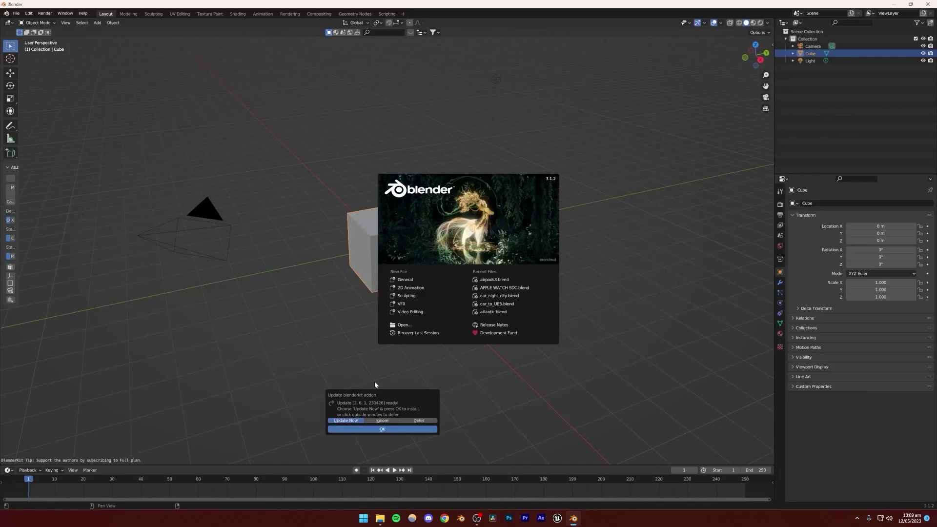
- Delete Blender's default camera, light and cube, leaving an empty scene
left_click(417, 363)
left_click(417, 363)
left_click_drag(233, 168, 552, 317)
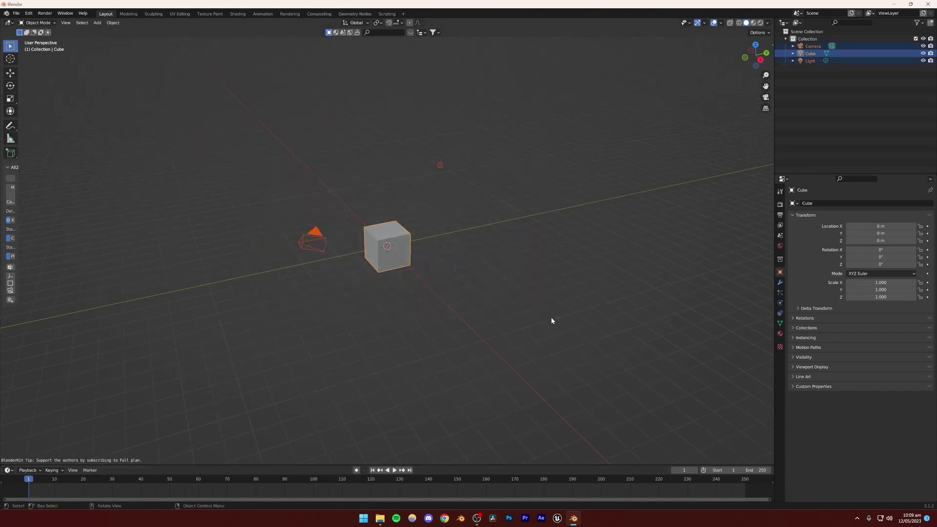
key("Delete")
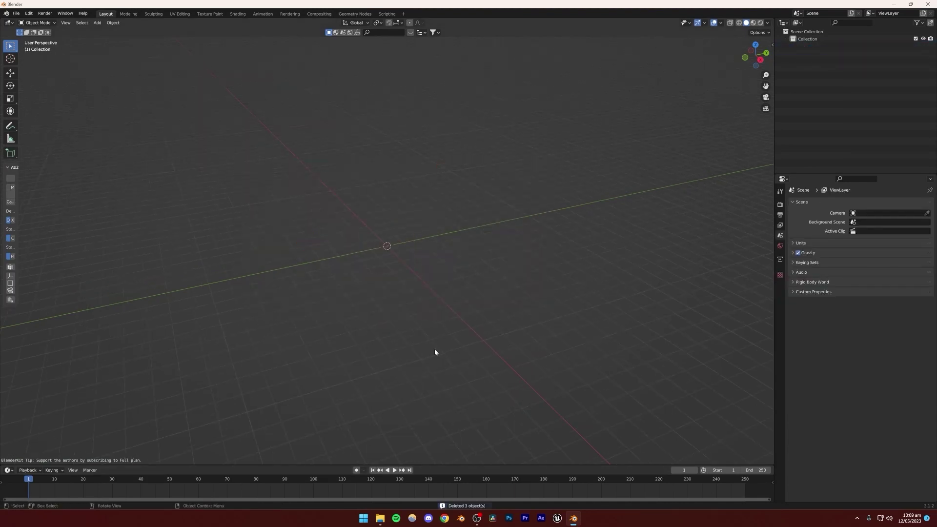
left_click(445, 518)
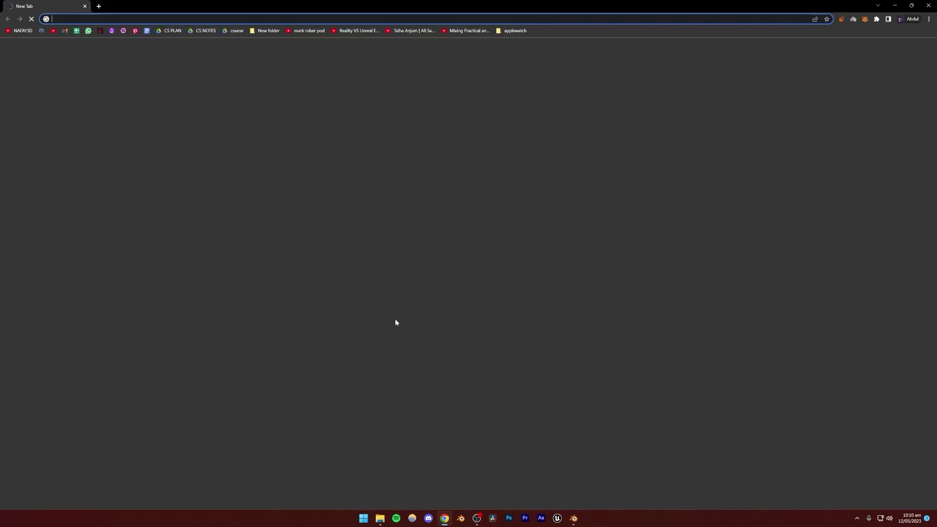
- Search Google for 'airpods 3d model'
type("air")
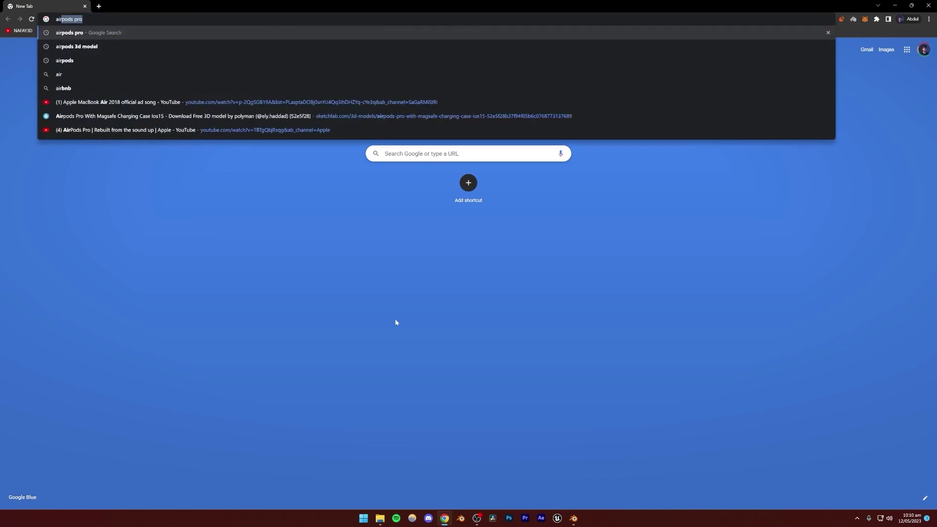
key("Down")
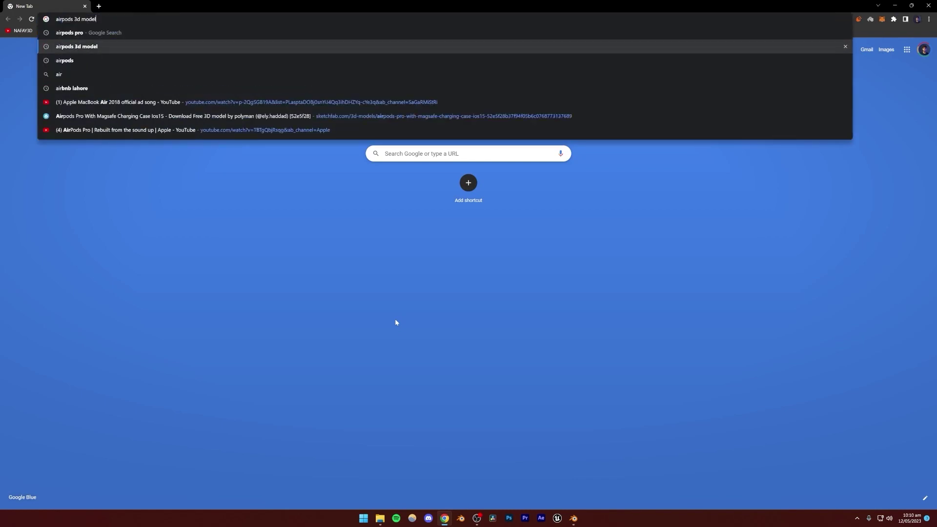
key("Return")
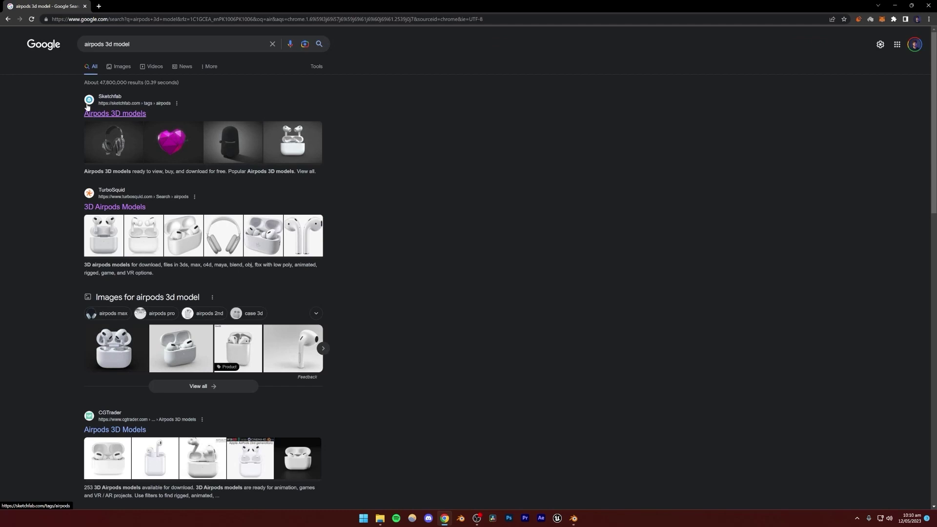
- Open the Sketchfab Airpods 3D models result in a new tab and switch to it
right_click(96, 119)
left_click(117, 125)
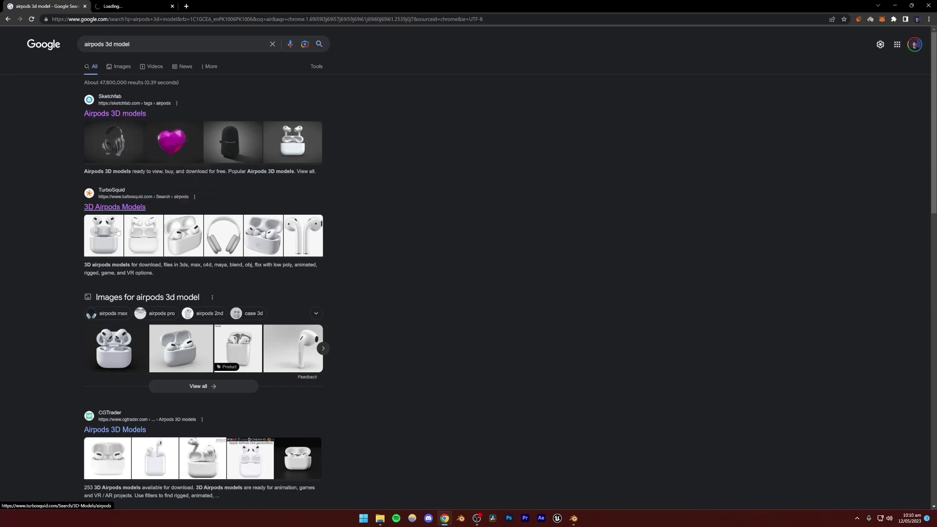
scroll(345, 343, "down", 2)
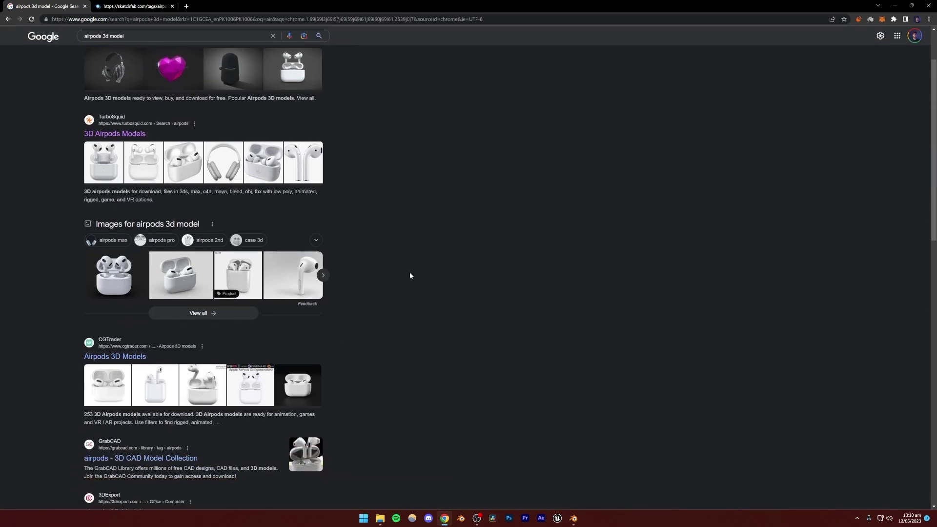
scroll(410, 275, "up", 2)
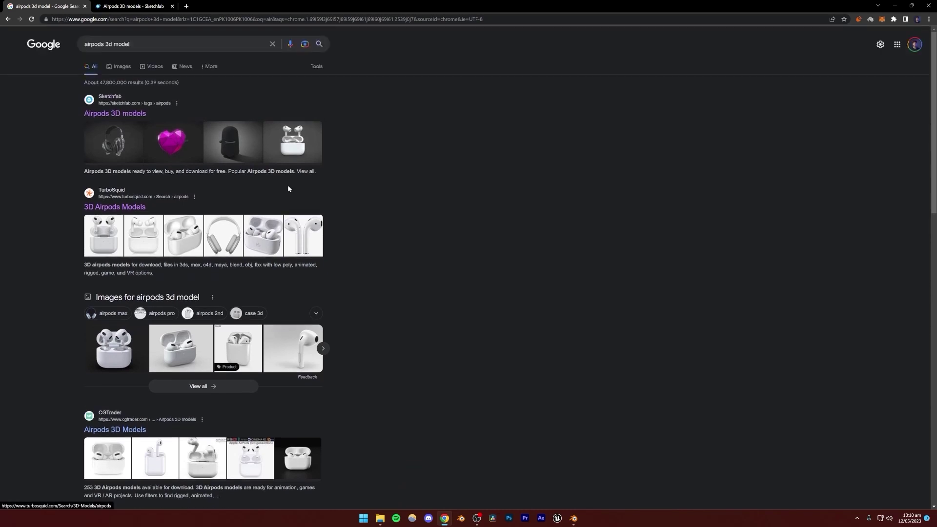
left_click(132, 6)
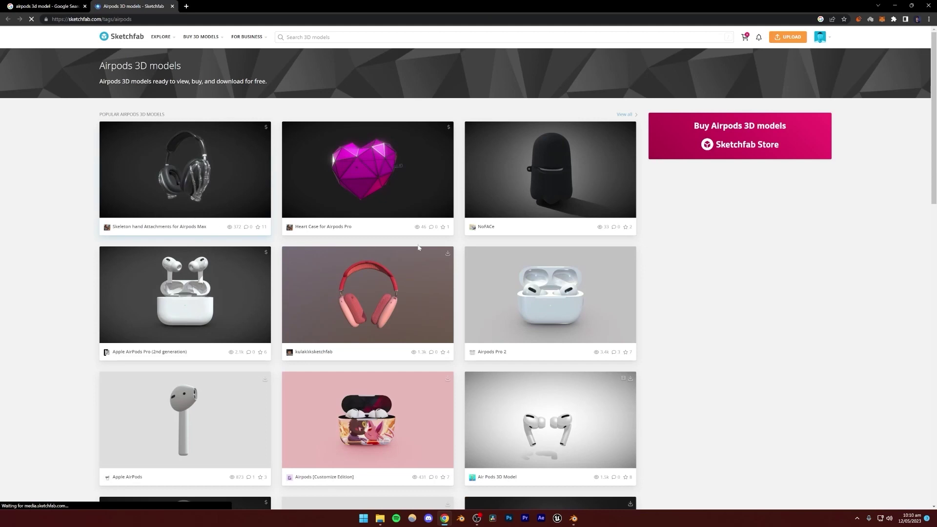
- Open the 'Airpods Pro With Magsafe Charging Case Ios15' model page in its own tab
scroll(721, 252, "down", 2)
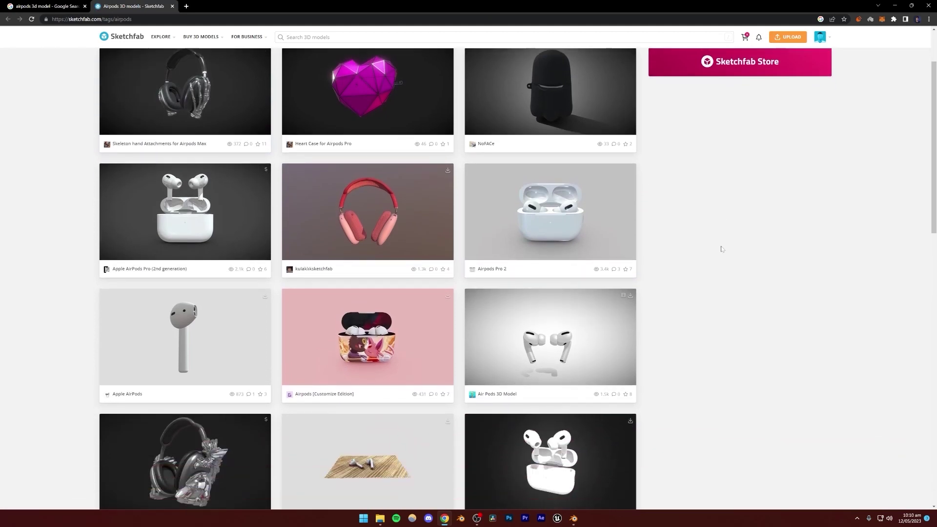
scroll(721, 249, "down", 3)
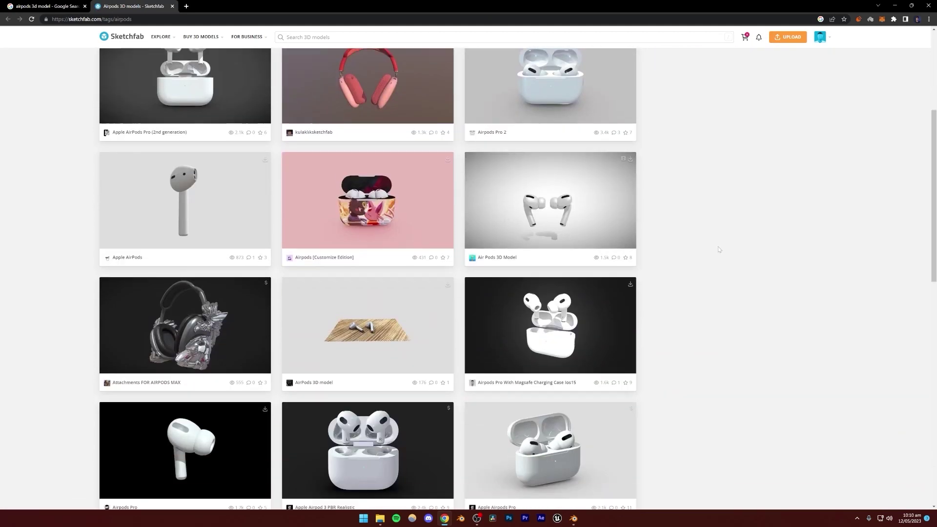
right_click(544, 321)
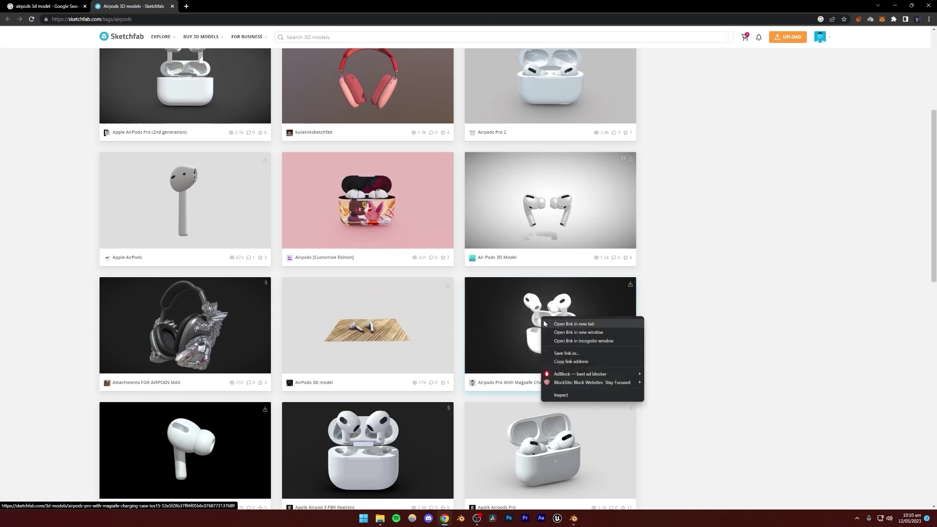
left_click(561, 324)
scroll(452, 220, "down", 4)
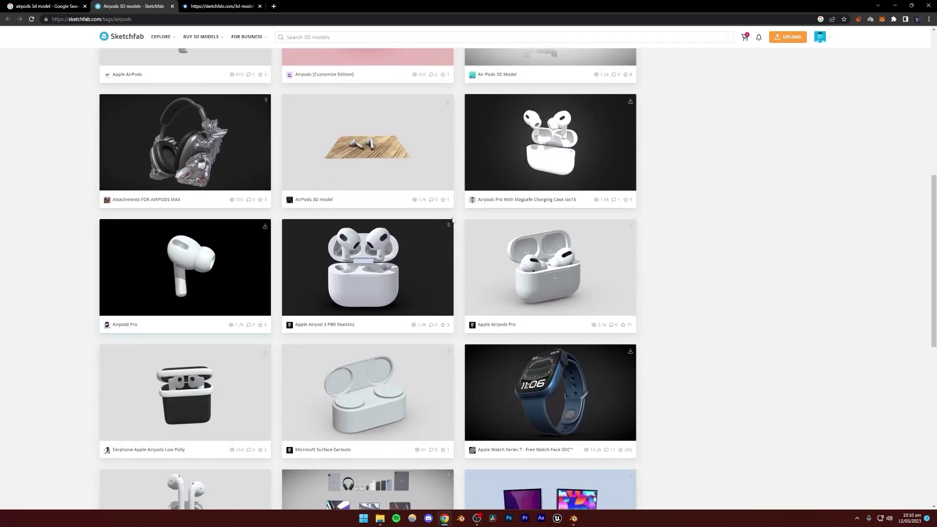
scroll(750, 257, "down", 2)
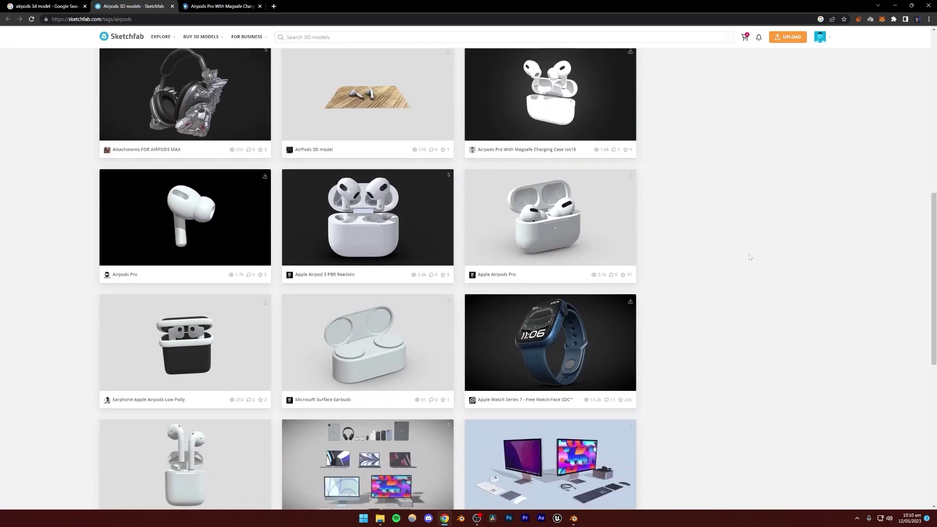
scroll(748, 257, "up", 5)
scroll(747, 259, "down", 5)
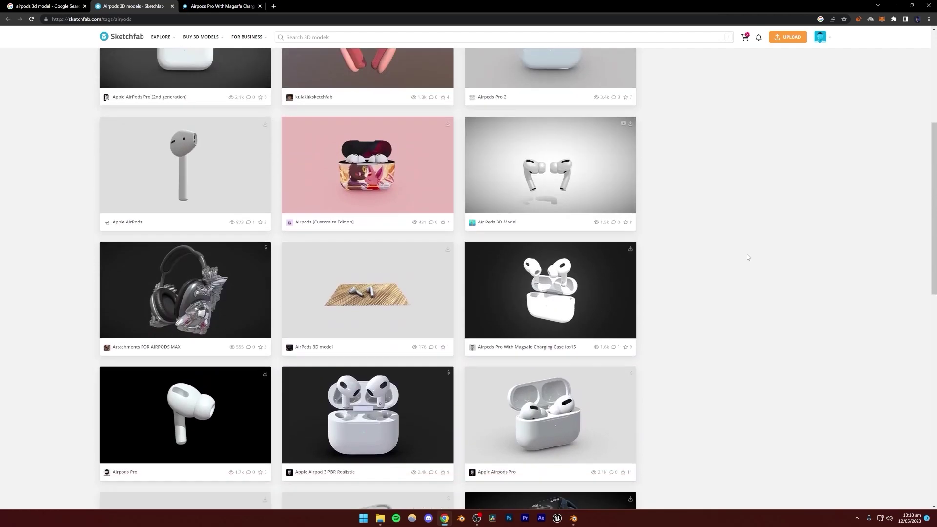
scroll(747, 259, "up", 1)
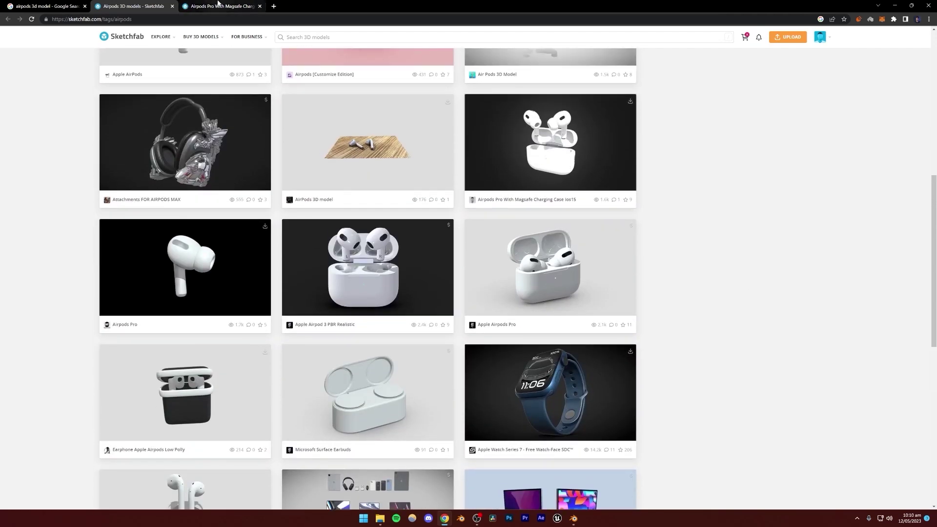
left_click(235, 4)
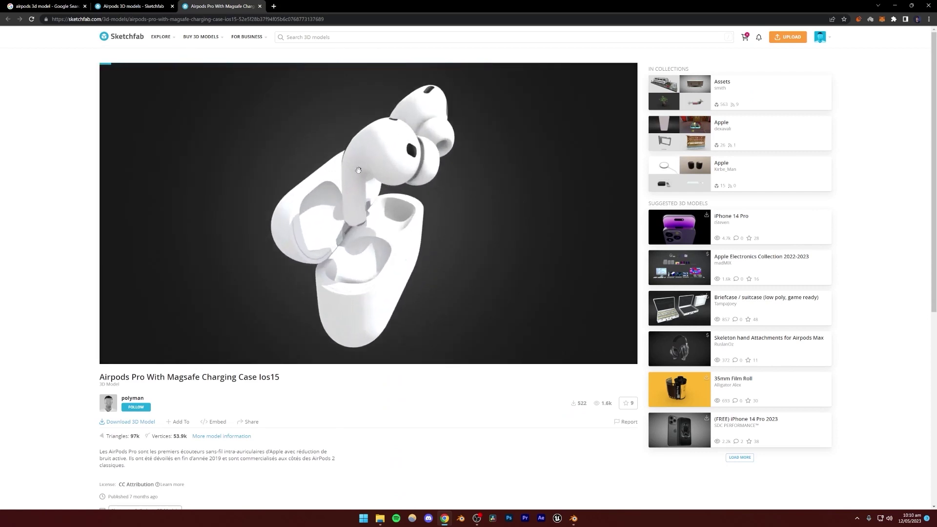
- Inspect the AirPods 3D preview, then download the model's glTF version as a zip
left_click_drag(415, 199, 465, 189)
scroll(488, 188, "up", 5)
scroll(441, 176, "down", 5)
double_click(466, 188)
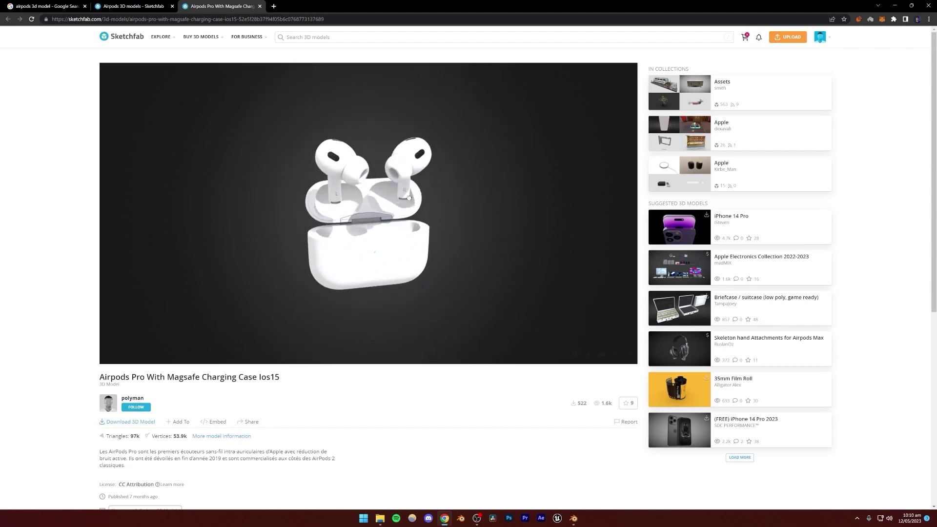
left_click(124, 422)
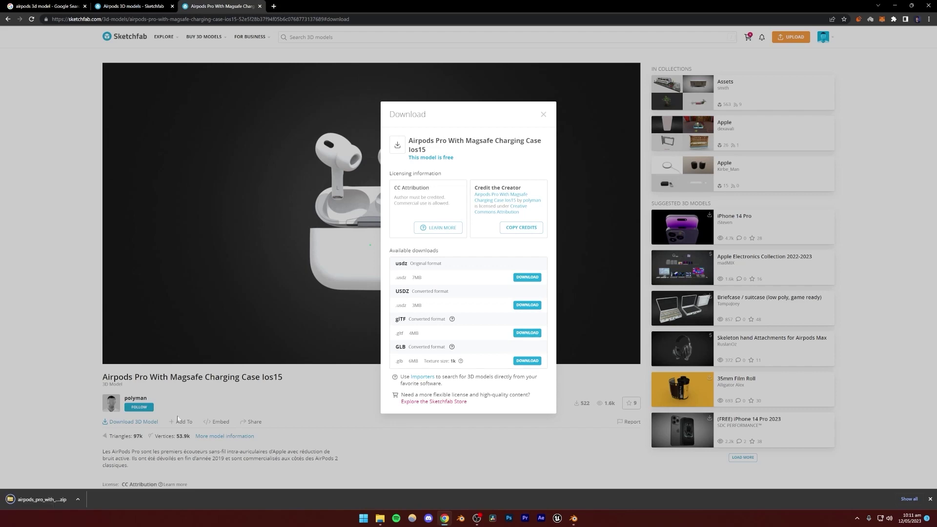
- Open the downloaded AirPods zip and browse its contents, including the textures folder
left_click(38, 498)
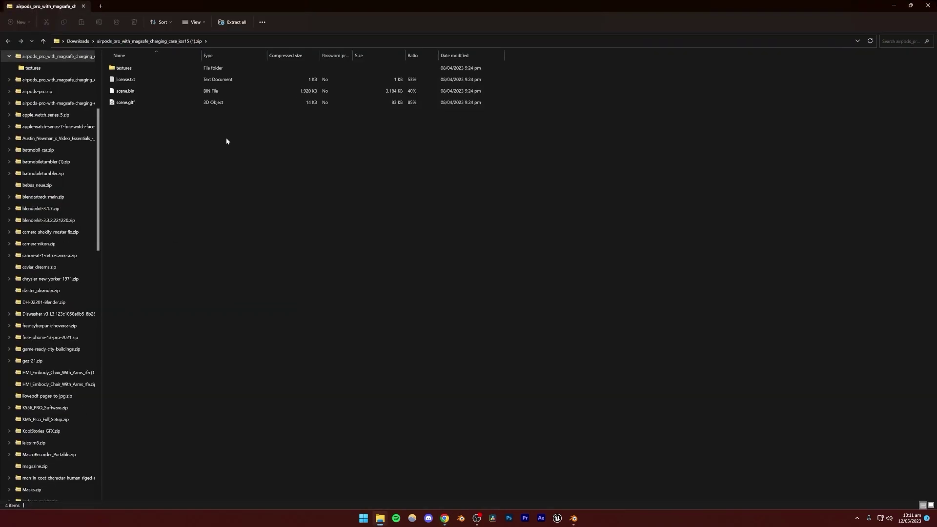
left_click_drag(235, 4, 251, 28)
left_click(143, 135)
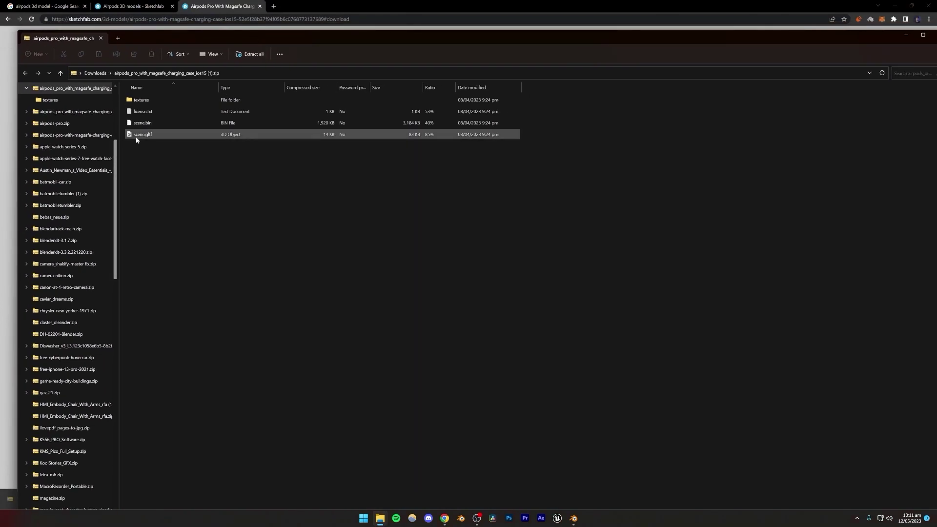
left_click(149, 125)
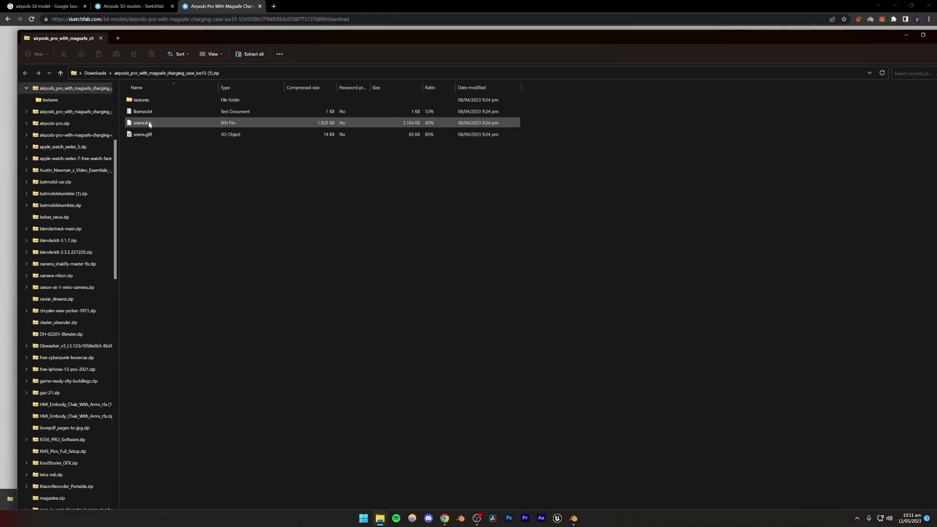
double_click(142, 101)
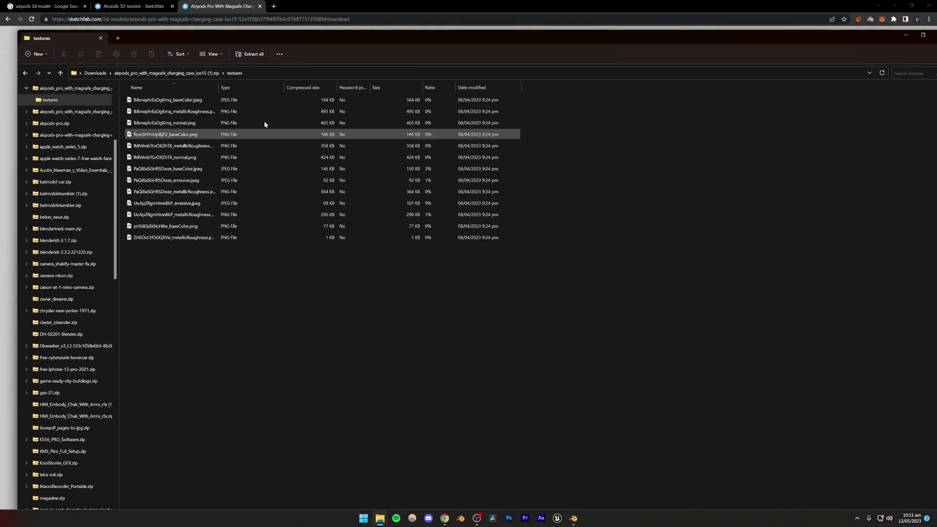
left_click(191, 74)
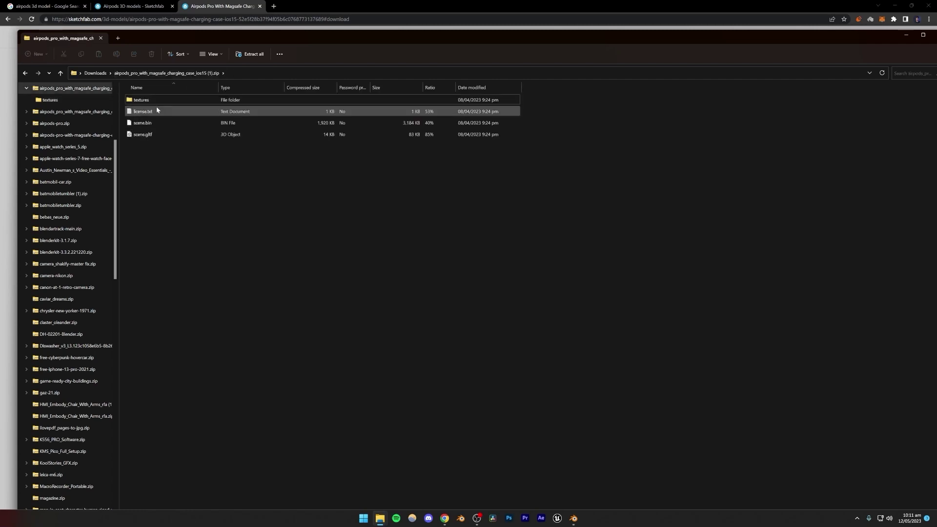
- Copy scene.bin and scene.gltf onto the desktop, replacing the older copies, and reopen anims
left_click_drag(165, 159, 142, 126)
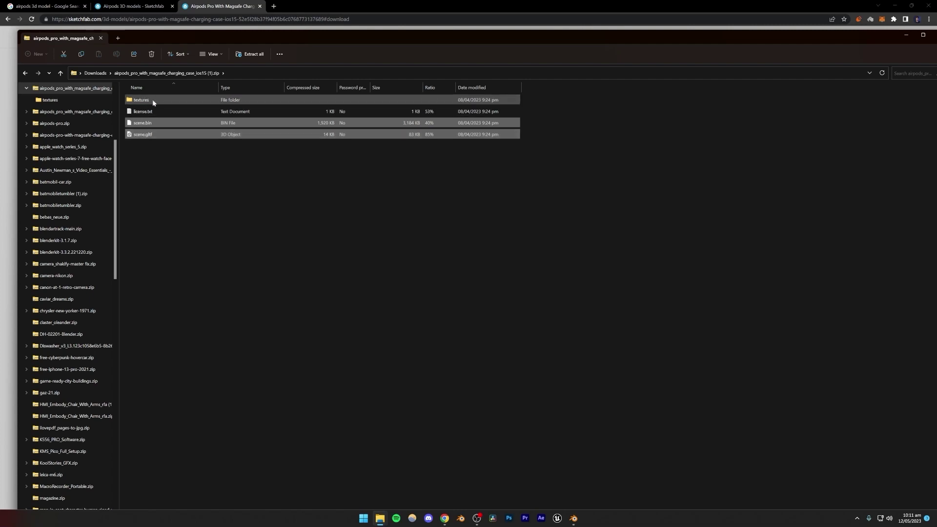
left_click_drag(139, 137, 537, 273)
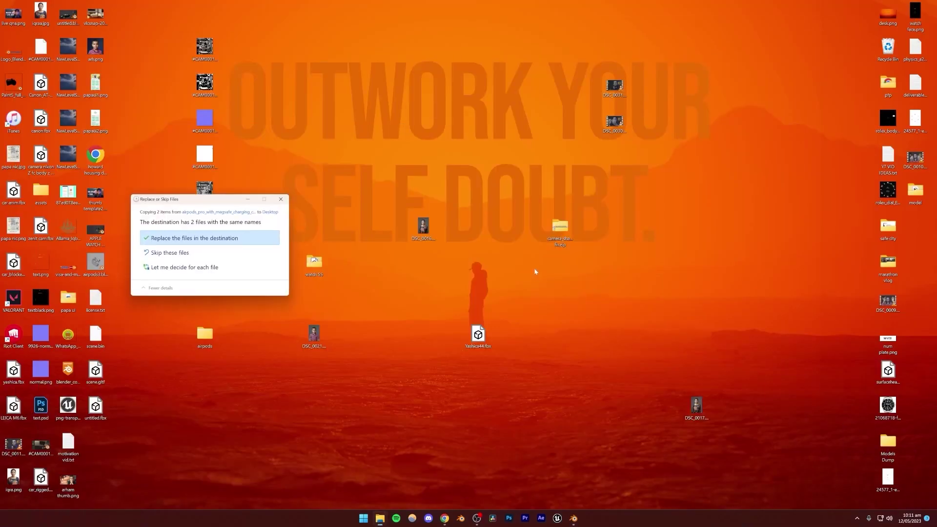
left_click(163, 239)
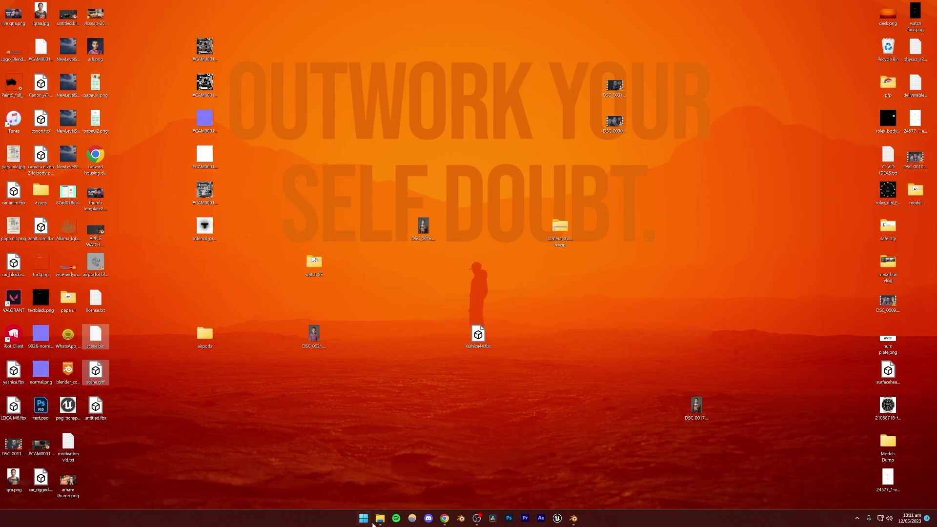
mouse_move(381, 518)
left_click(356, 473)
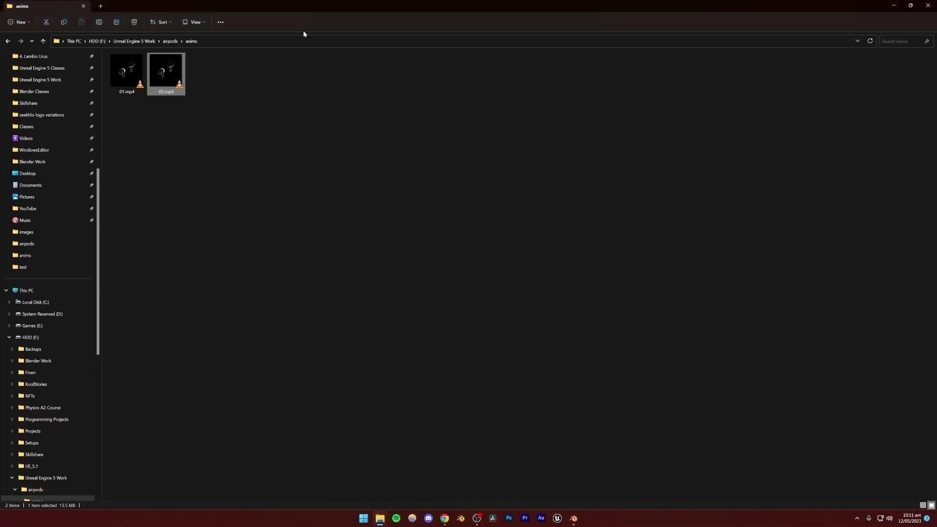
- Create a new folder named 'model' inside the anims folder
right_click(273, 111)
mouse_move(300, 167)
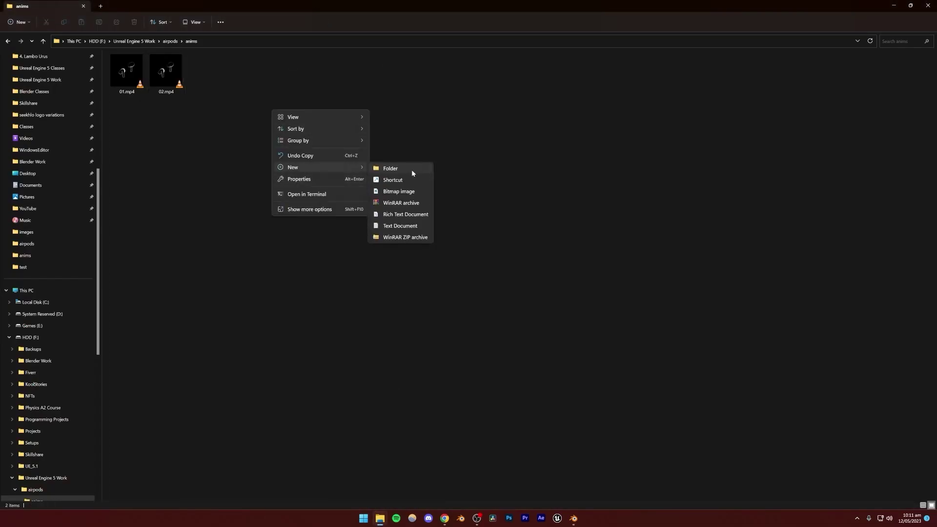
left_click(411, 169)
type("model")
key("Return")
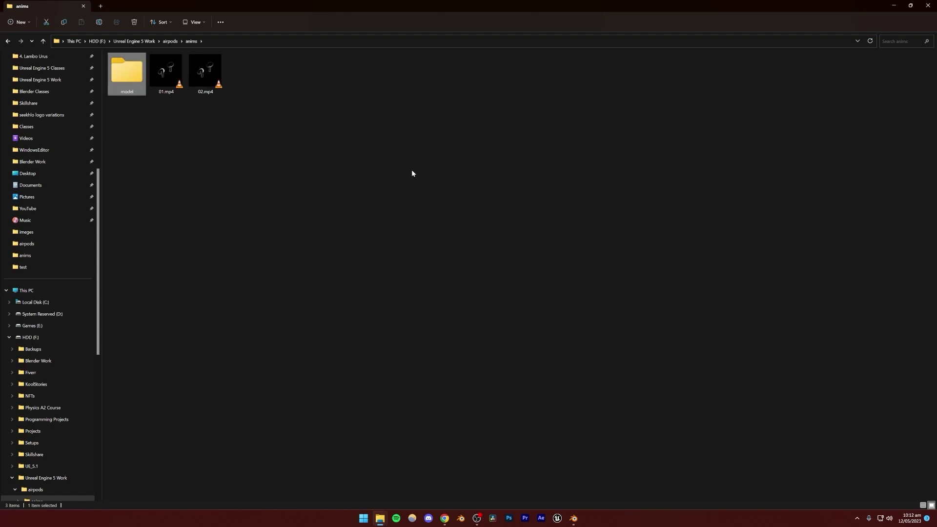
- Copy scene.gltf and scene.bin from the desktop into the model folder and check its contents
left_click_drag(245, 4, 375, 60)
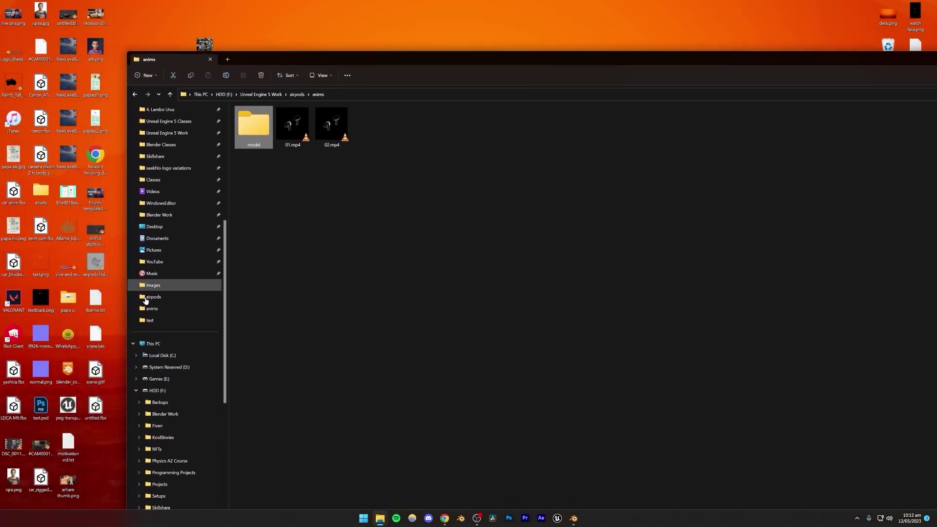
left_click(108, 382)
left_click(103, 330, "ctrl")
left_click_drag(105, 329, 254, 126)
double_click(364, 59)
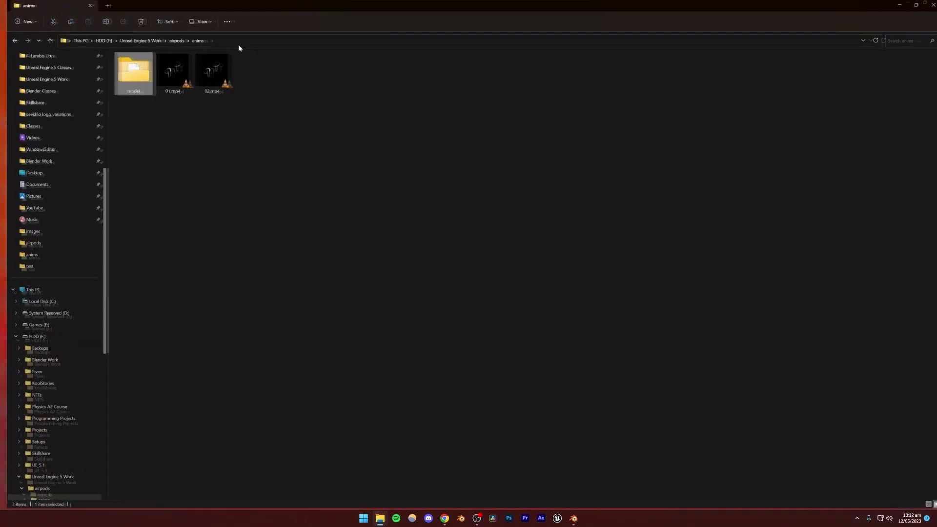
double_click(126, 73)
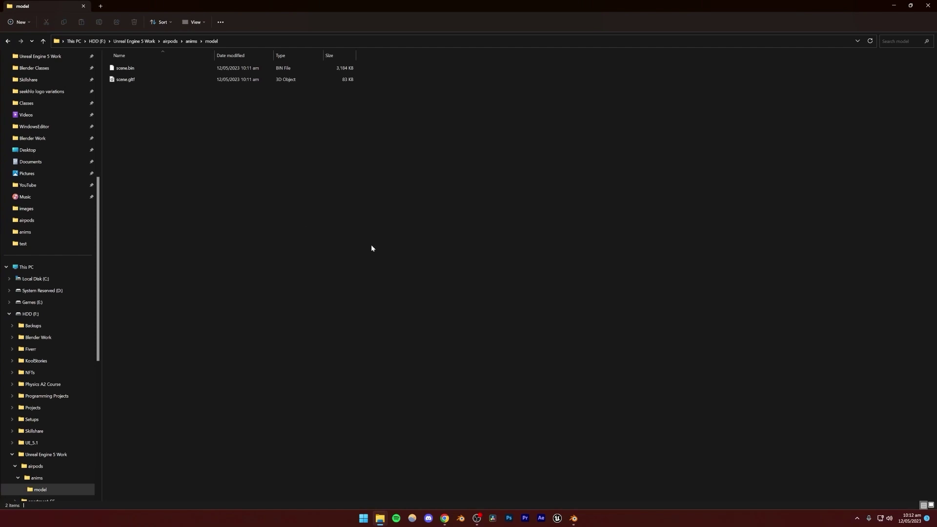
left_click(573, 519)
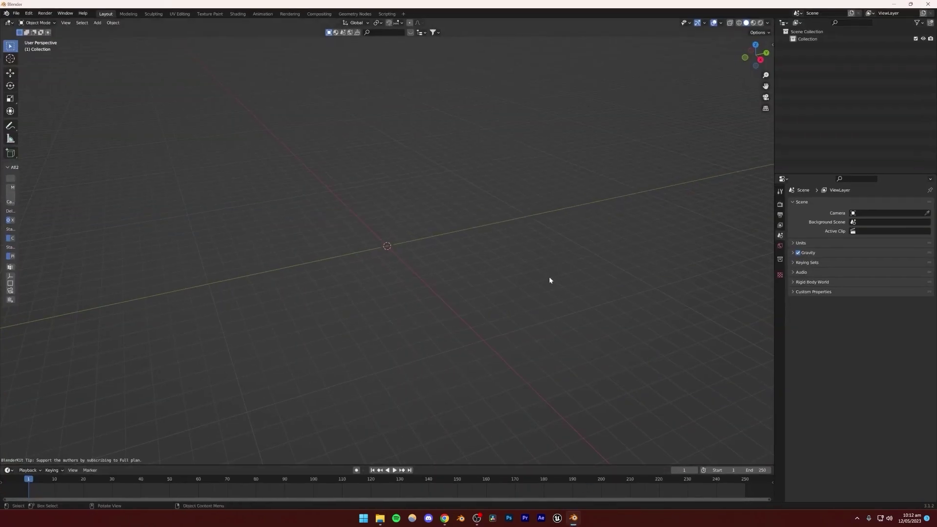
- Start a glTF 2.0 import in Blender
left_click(16, 14)
mouse_move(33, 111)
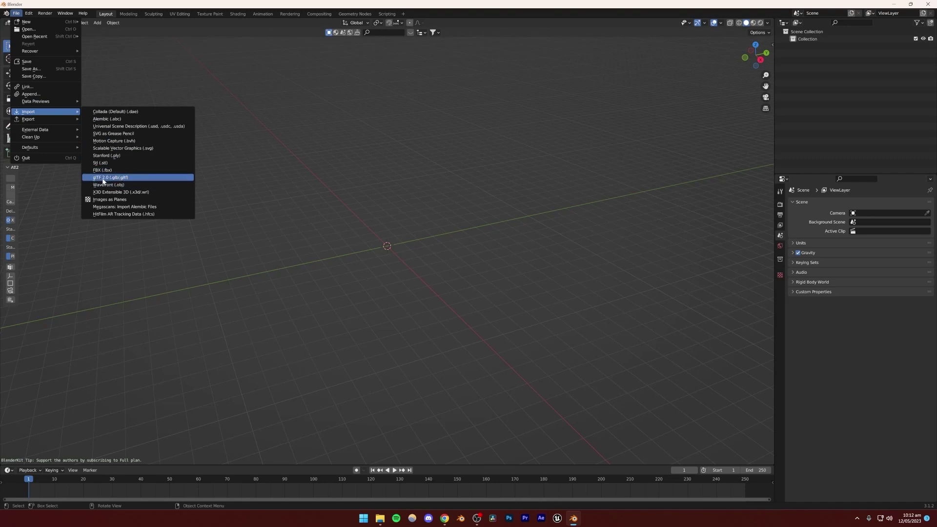
left_click(102, 179)
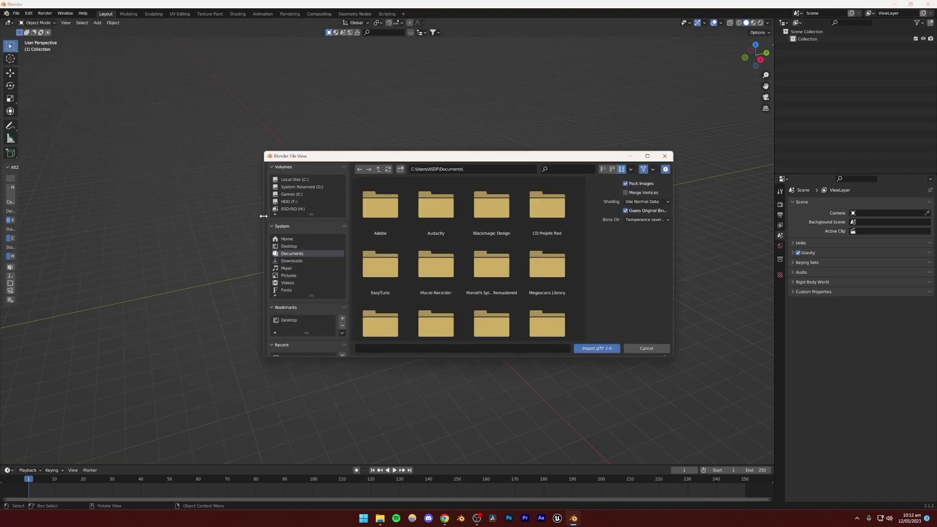
scroll(298, 296, "down", 3)
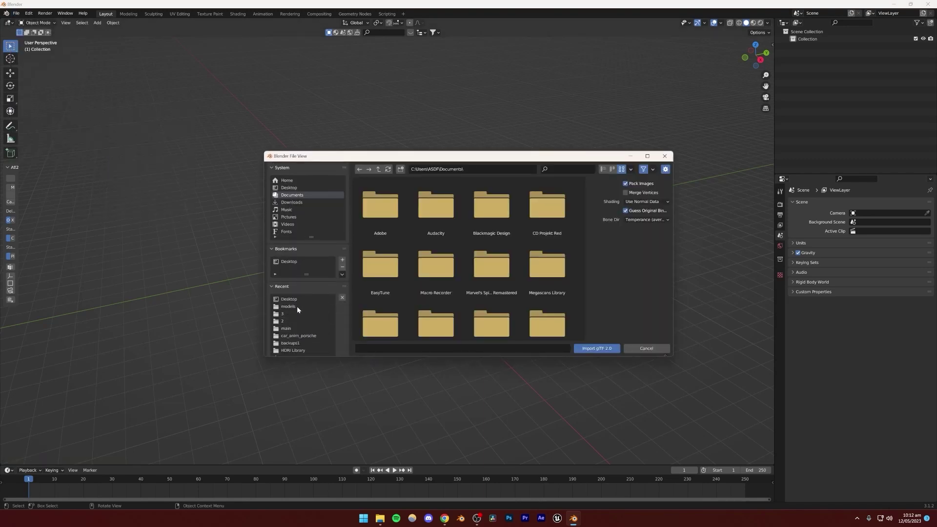
scroll(291, 336, "down", 1)
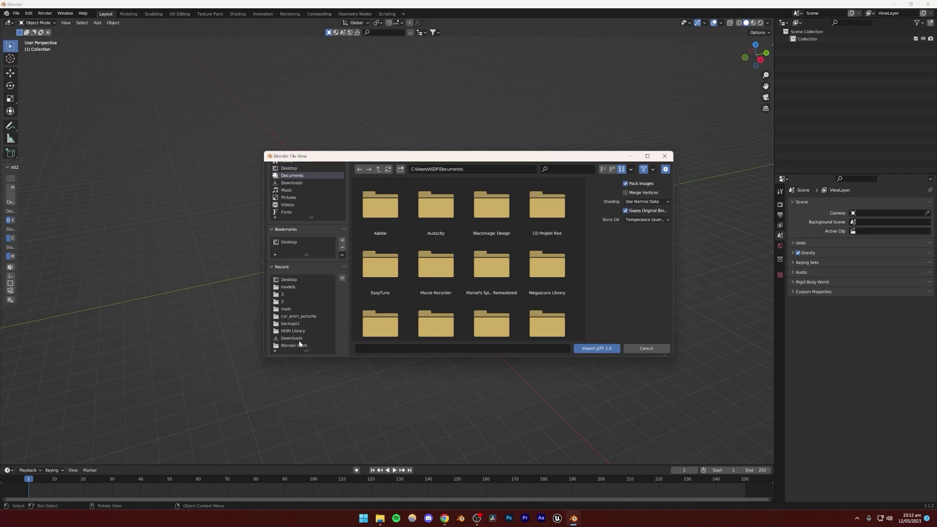
scroll(294, 331, "up", 2)
- Import scene.gltf from Unreal Engine 5 Work\airpods\anims\model
left_click(288, 326)
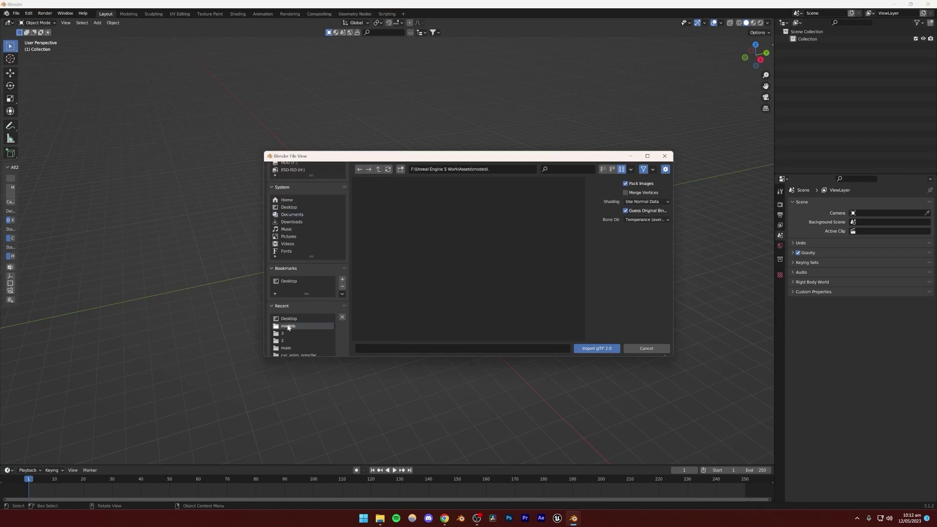
left_click(379, 169)
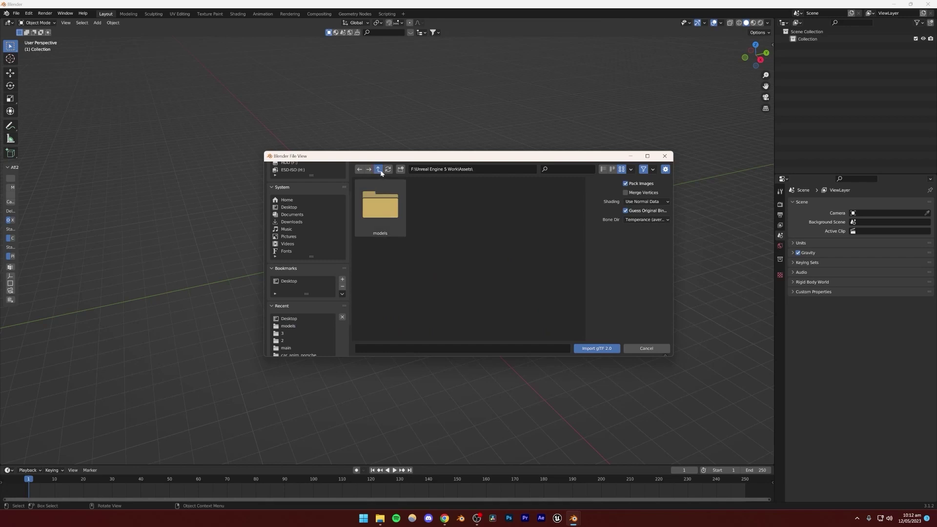
left_click(380, 171)
double_click(397, 215)
double_click(383, 207)
double_click(380, 198)
left_click(380, 199)
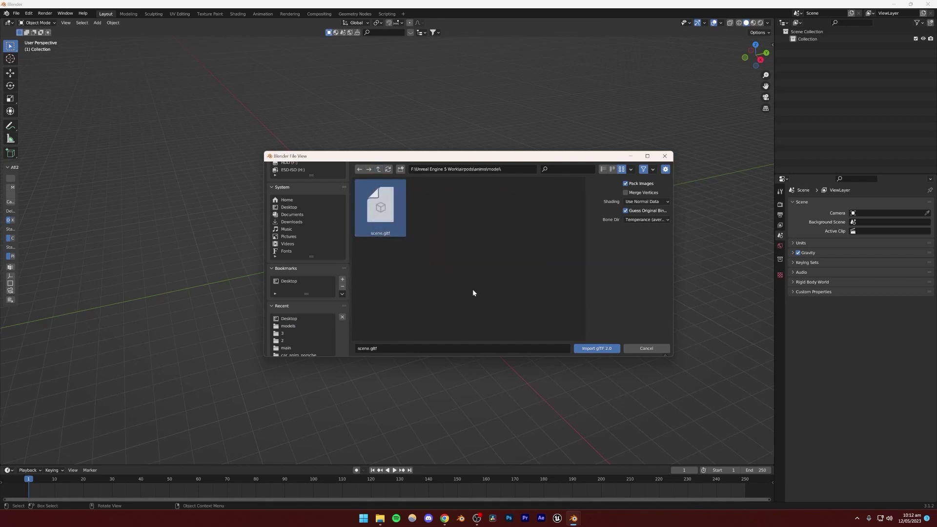
left_click(596, 348)
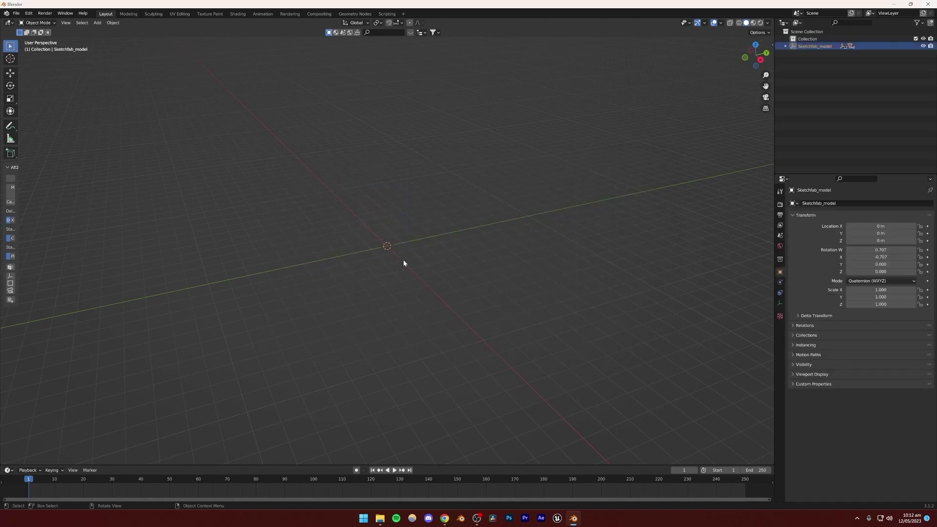
- Turn on the Face Orientation viewport overlay for the AirPods model
scroll(391, 249, "up", 5)
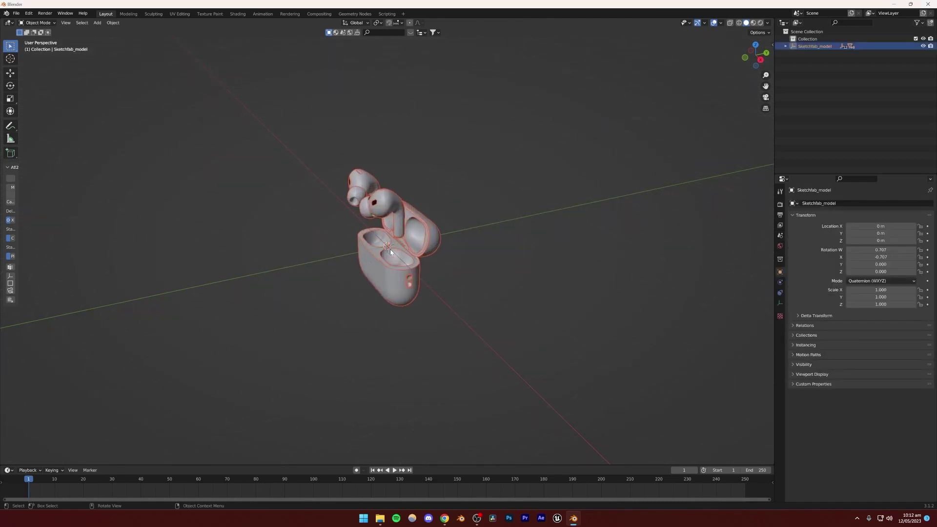
mouse_move(390, 249)
middle_mouse_down()
mouse_move(529, 227)
mouse_move(589, 243)
mouse_move(471, 230)
mouse_move(533, 154)
mouse_move(458, 201)
mouse_move(399, 262)
mouse_move(387, 248)
mouse_move(371, 250)
mouse_move(397, 260)
middle_mouse_up()
left_click(533, 154)
scroll(396, 261, "up", 2)
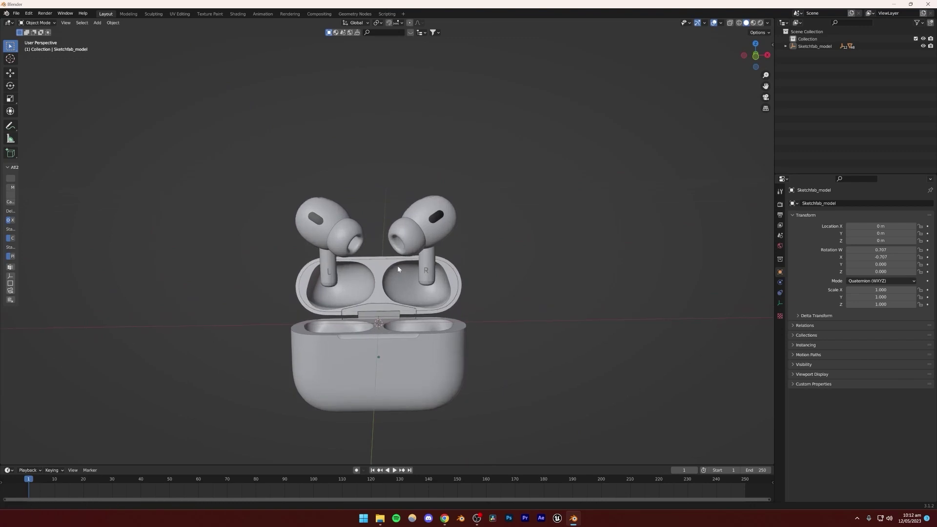
left_click(721, 23)
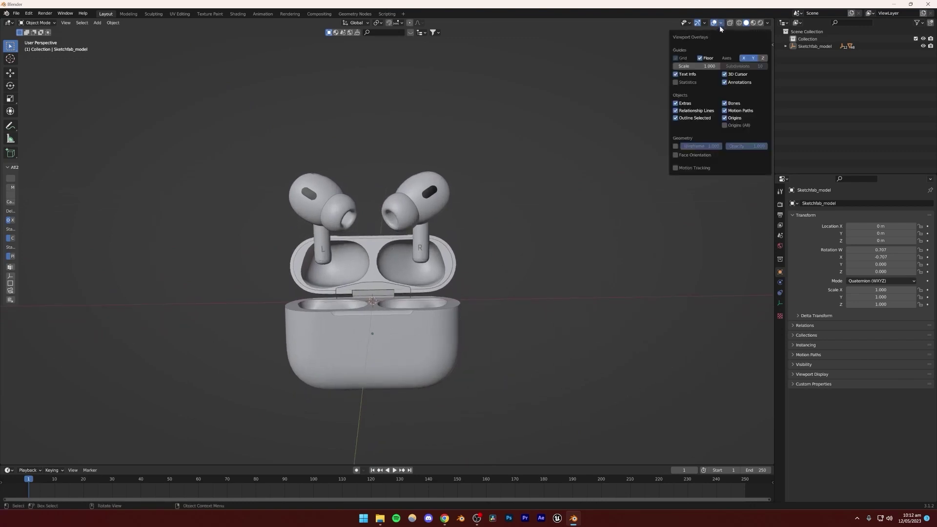
left_click(675, 155)
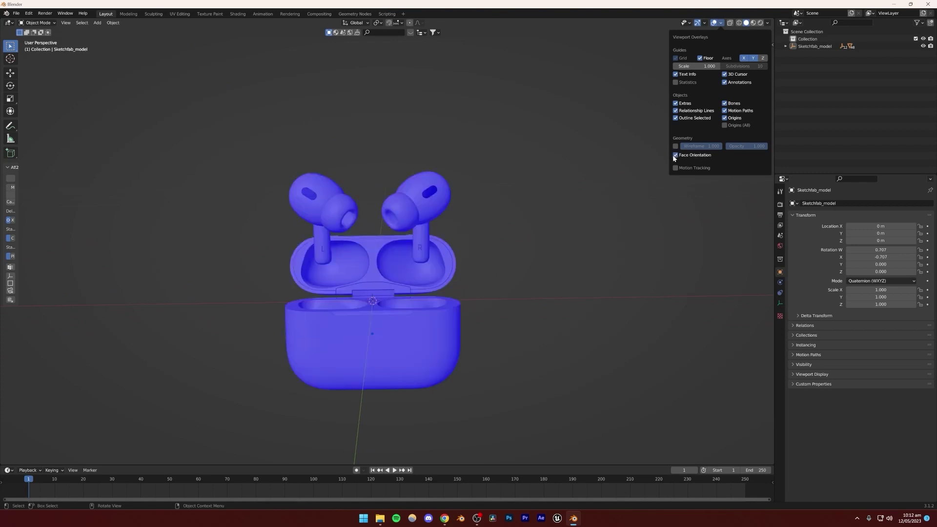
- Select the left ear tip and enter Edit Mode on its mesh
middle_click_drag(472, 260, 362, 292)
left_click(353, 204)
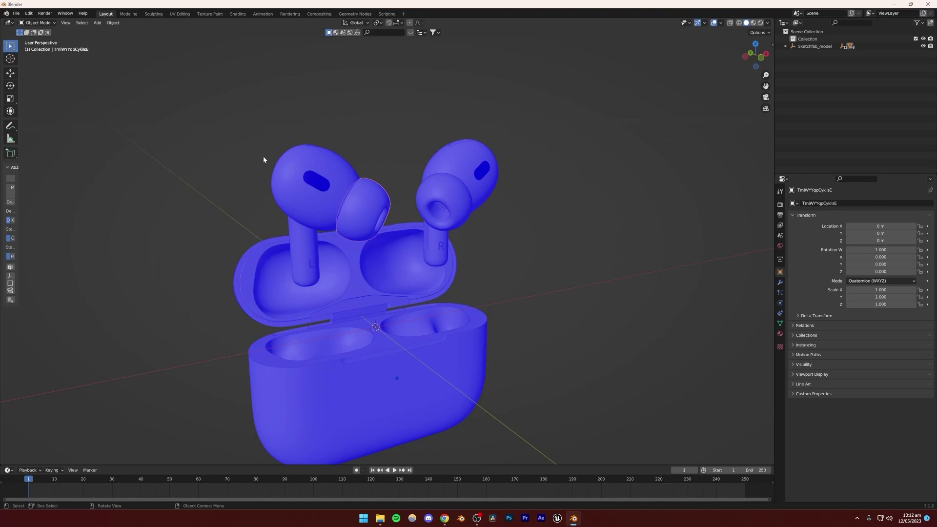
key("Tab")
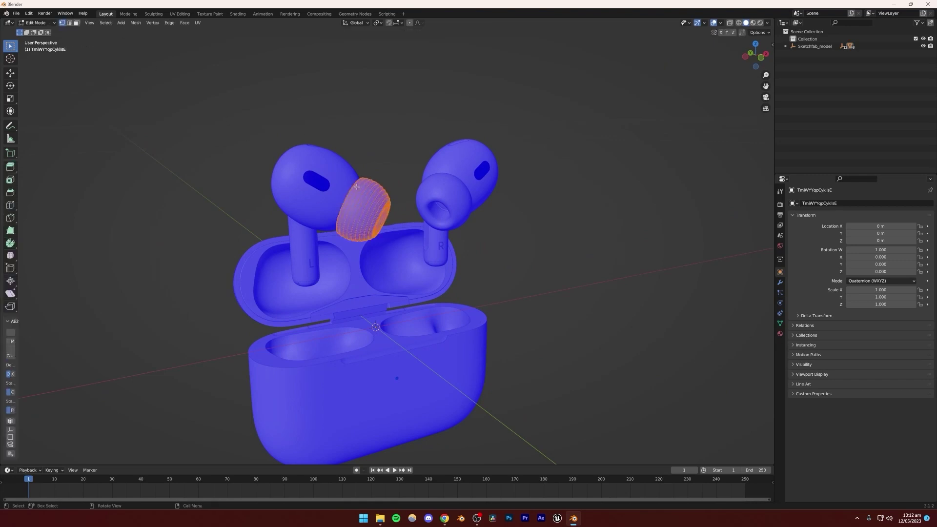
- Flip the left ear tip's normals and inspect the result in Object Mode
left_click(138, 23)
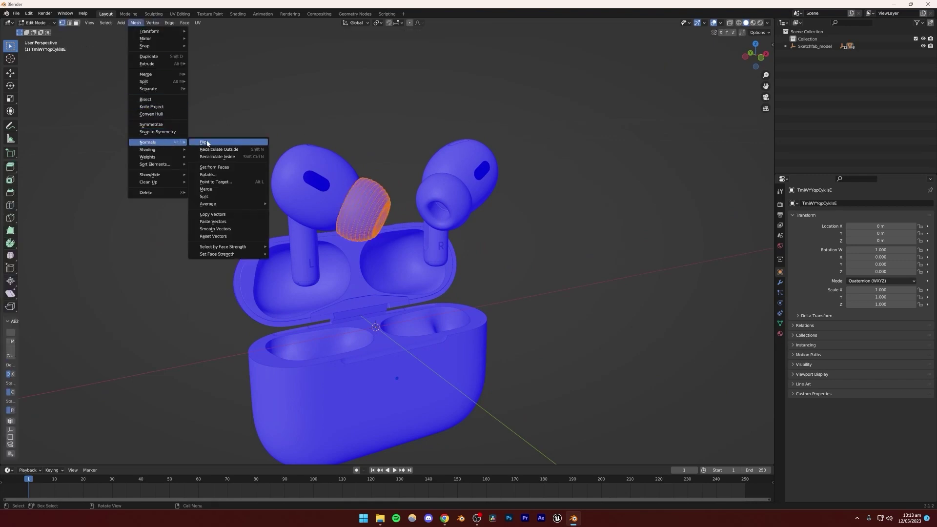
left_click(203, 142)
key("Tab")
middle_click_drag(429, 222, 368, 220)
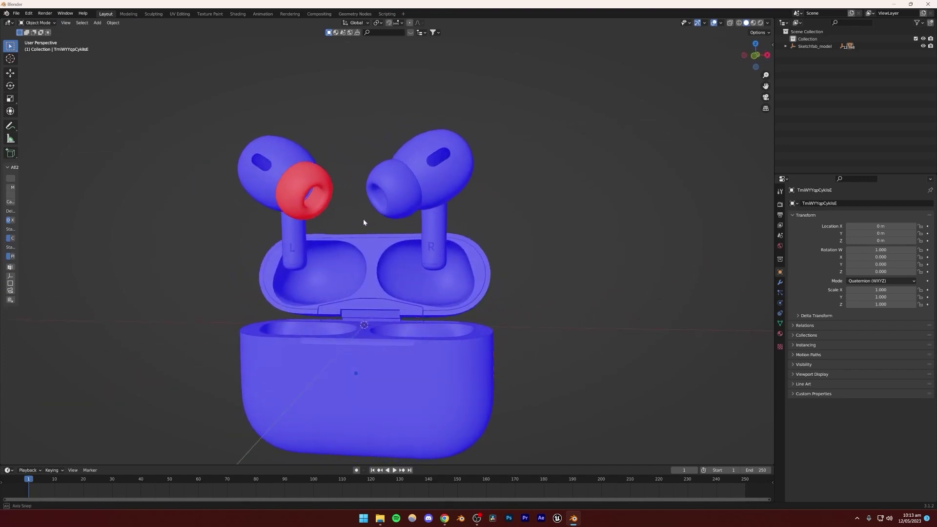
middle_click_drag(299, 189, 323, 247)
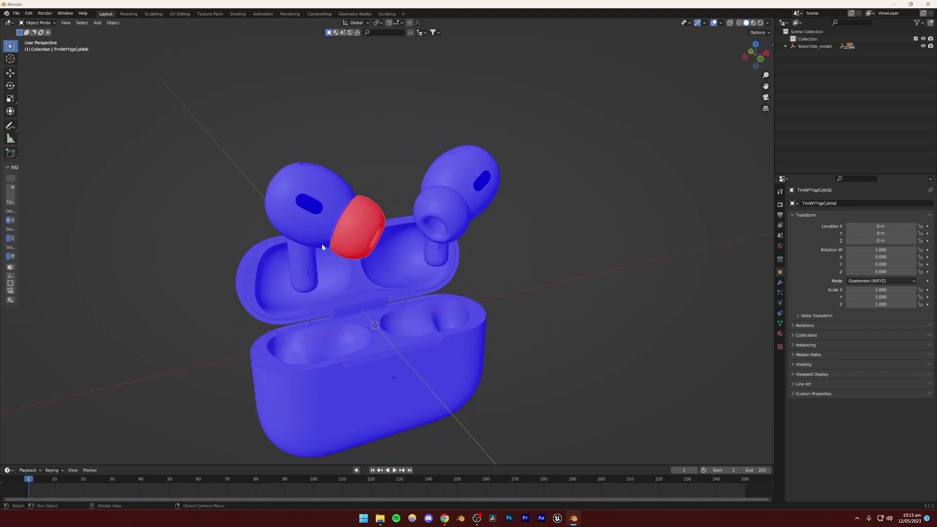
key("Tab")
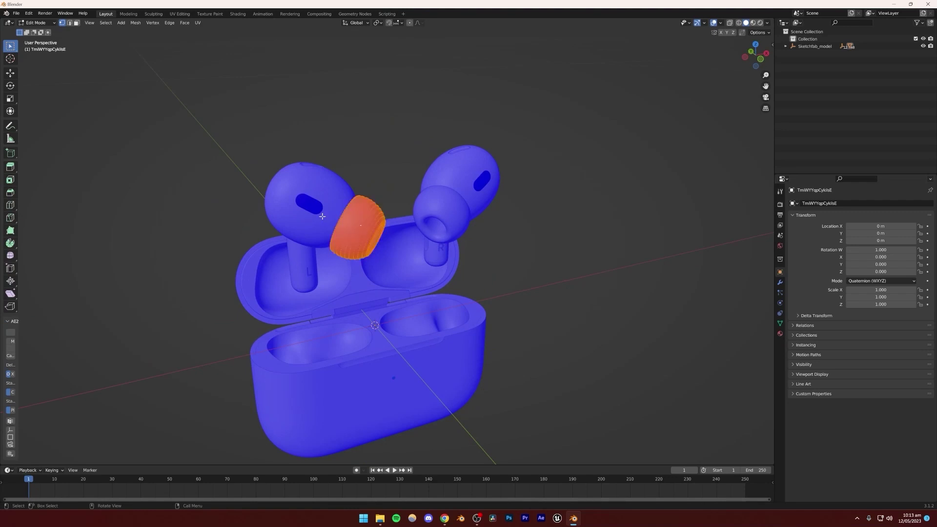
- Flip the ear tip's normals back outward and orbit around the case to check
left_click(135, 23)
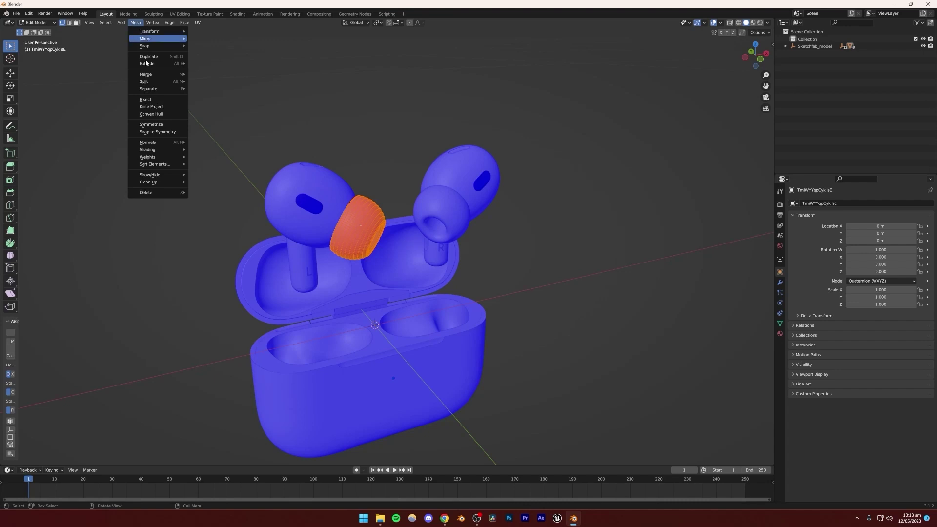
mouse_move(168, 143)
left_click(213, 142)
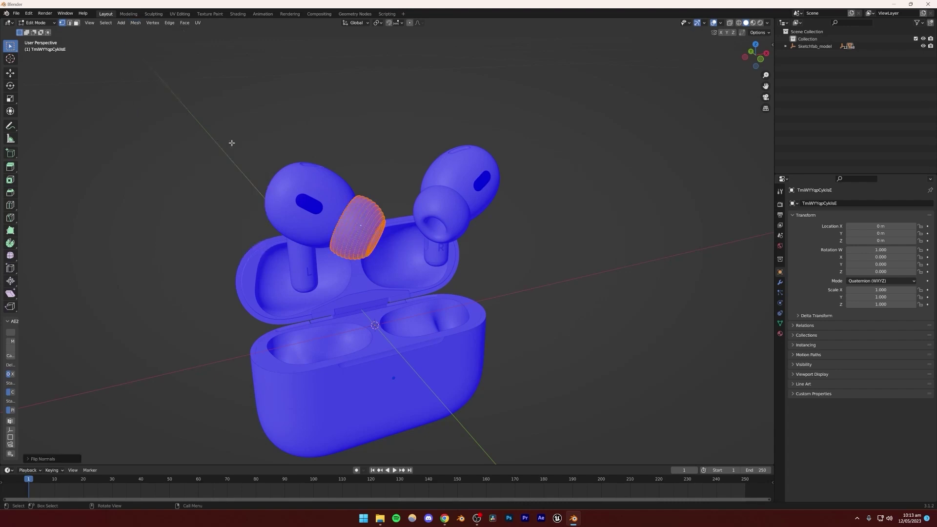
key("Tab")
middle_click_drag(411, 212, 471, 201)
middle_click_drag(420, 168, 396, 146)
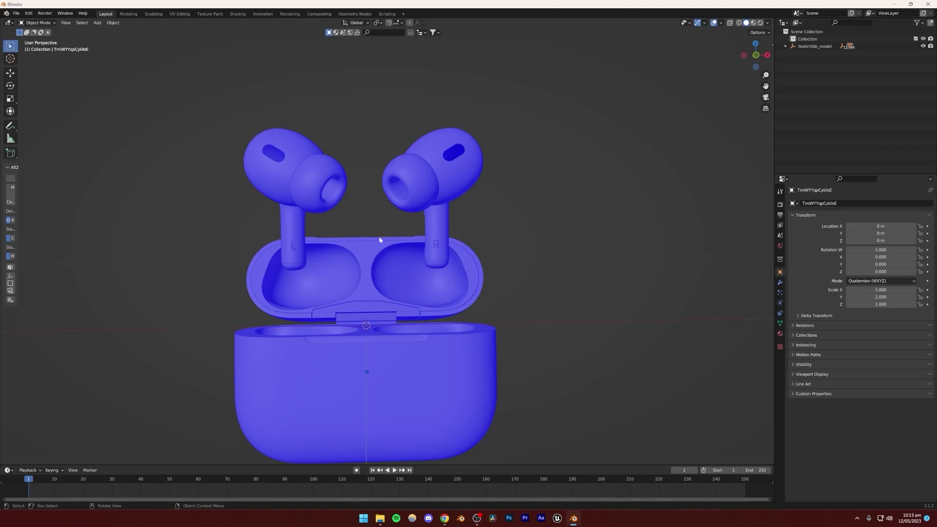
middle_click_drag(302, 221, 316, 236)
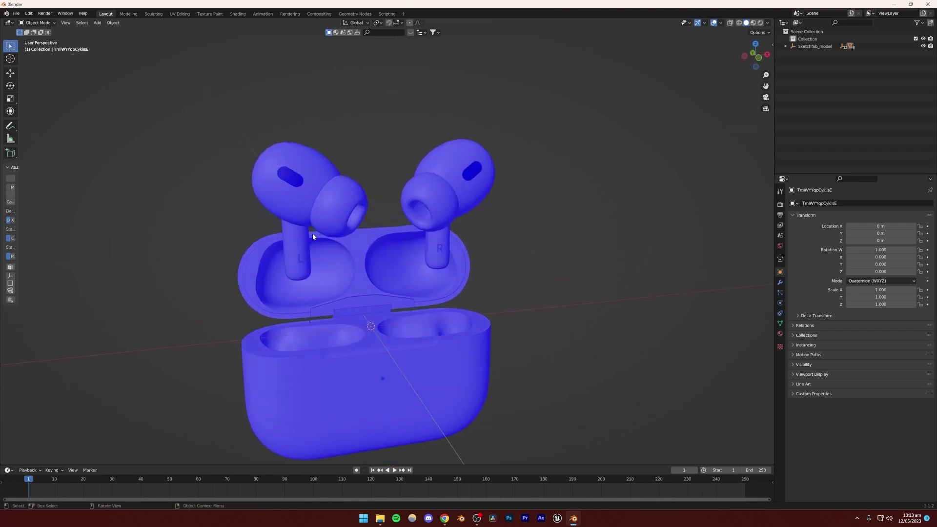
- Turn off the Face Orientation overlay
left_click(722, 23)
left_click(676, 156)
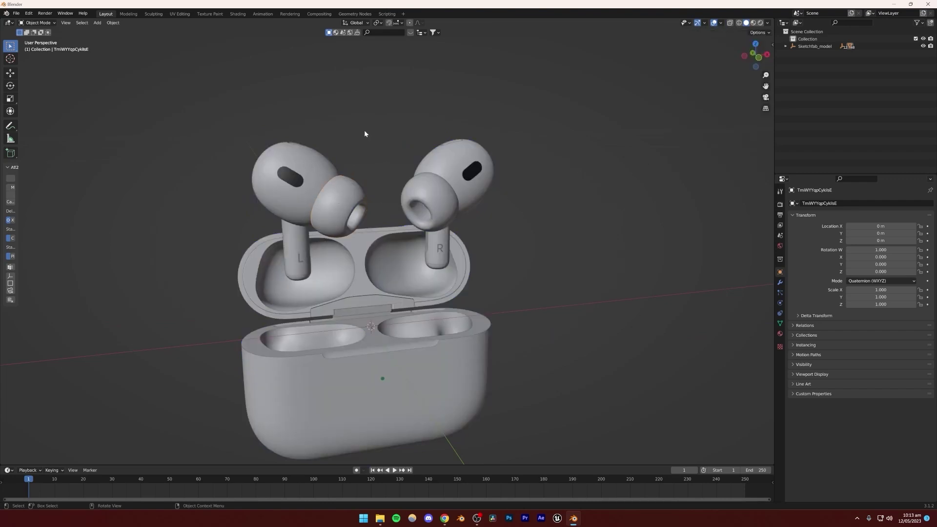
middle_click_drag(365, 130, 392, 261)
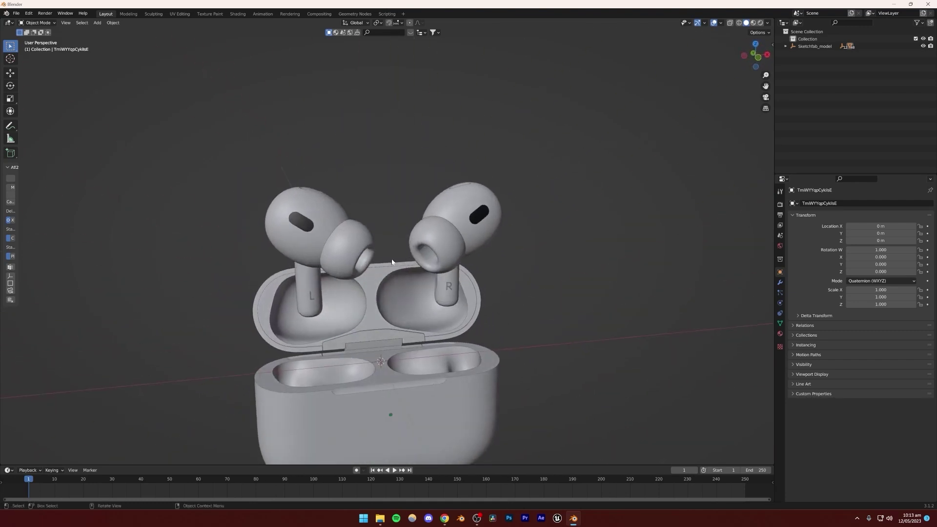
left_click(16, 13)
- Export the scene as model.fbx into the airpods anims model folder
mouse_move(51, 119)
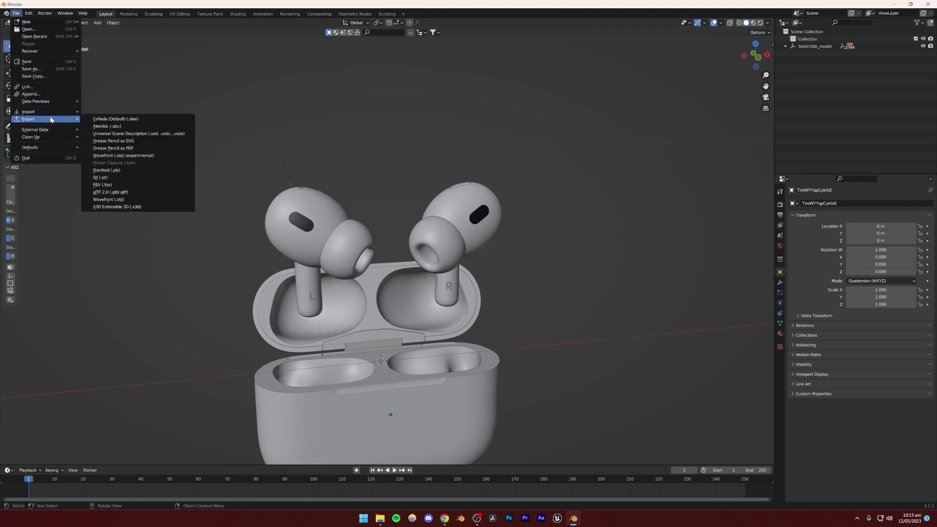
left_click(103, 185)
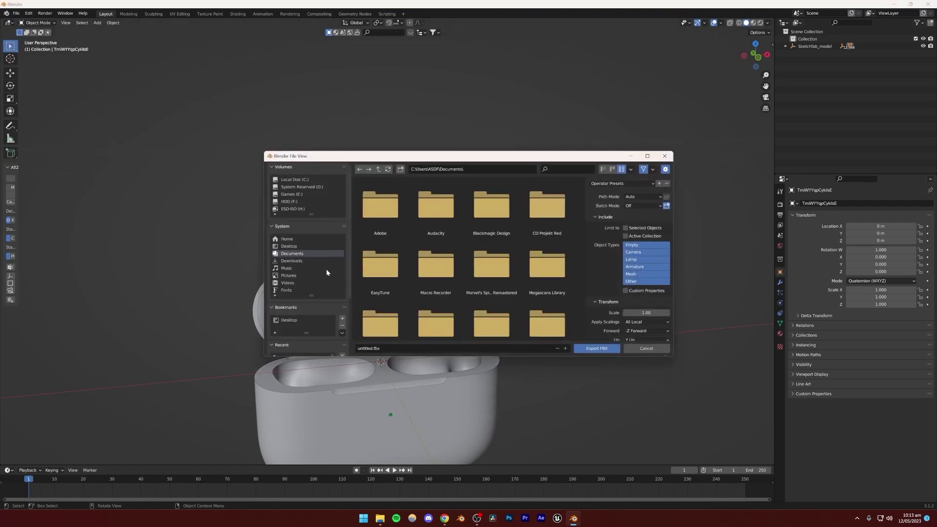
scroll(312, 292, "down", 2)
left_click(288, 320)
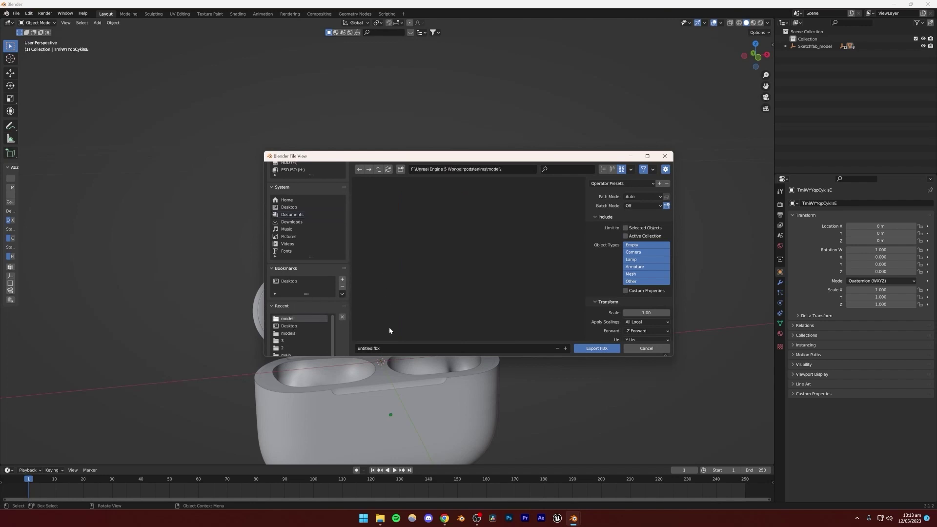
left_click(423, 348)
type("model")
key("Return")
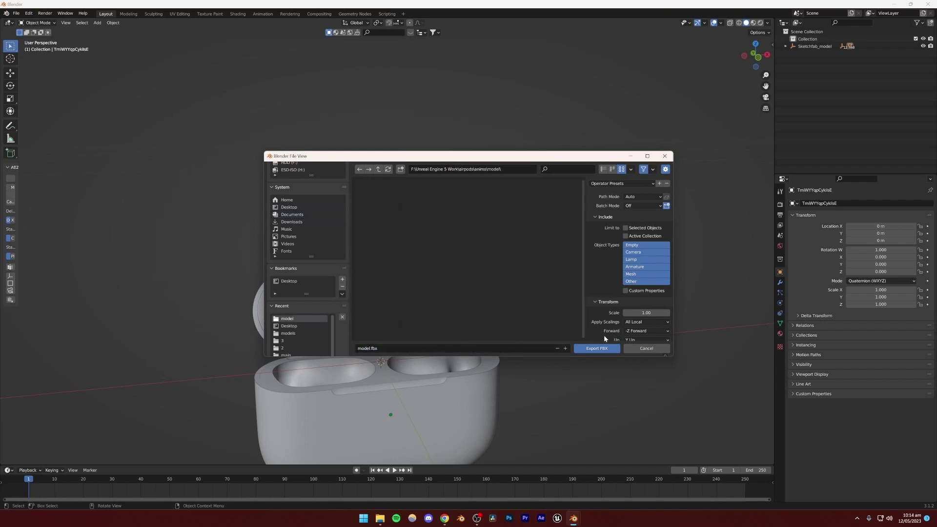
left_click(597, 348)
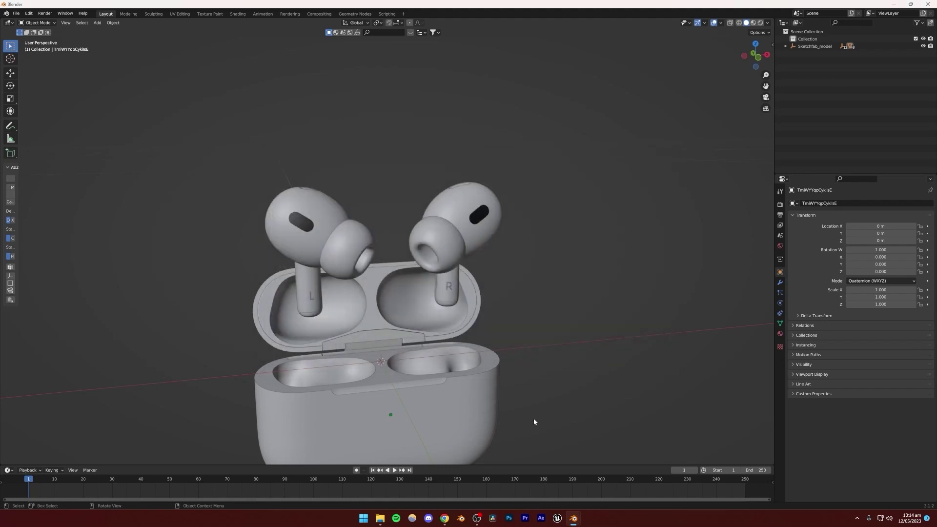
- Launch Unreal Engine and browse the Games templates, toggling raytracing on and back off
left_click(557, 520)
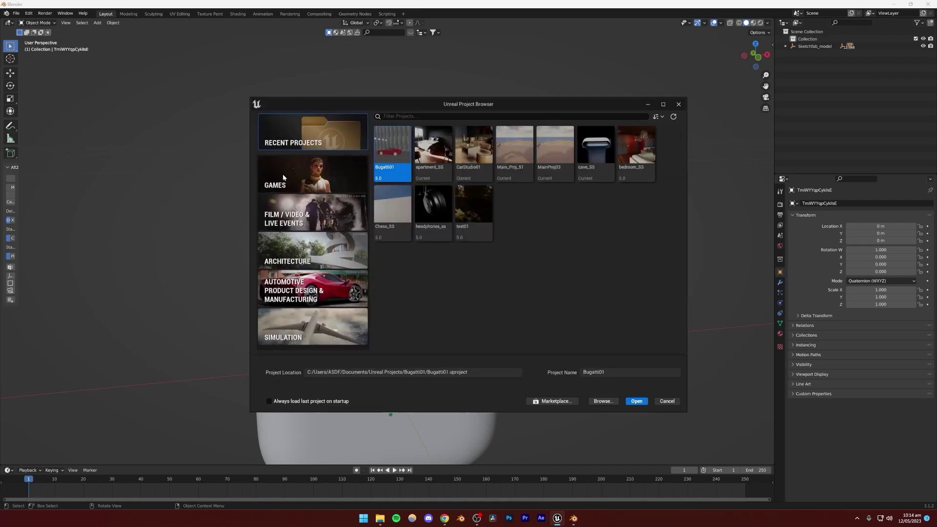
left_click(282, 174)
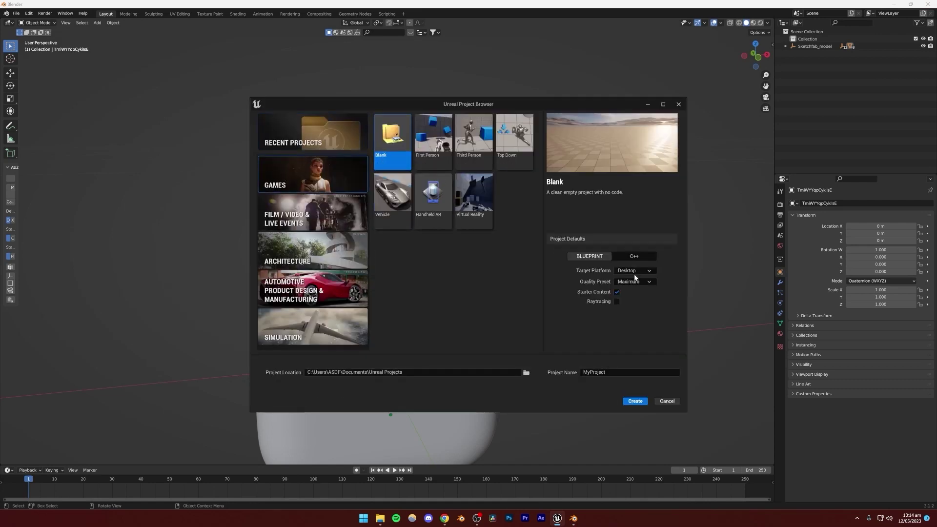
left_click(616, 302)
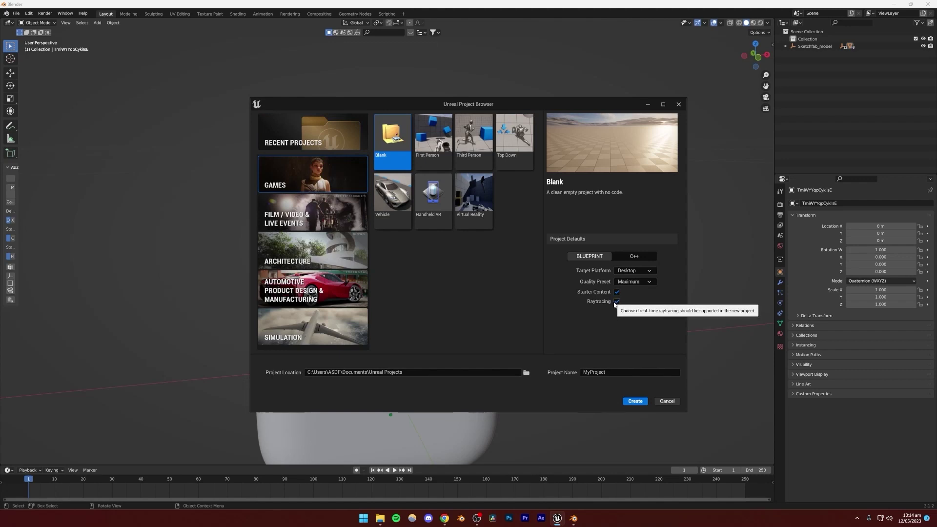
left_click(617, 302)
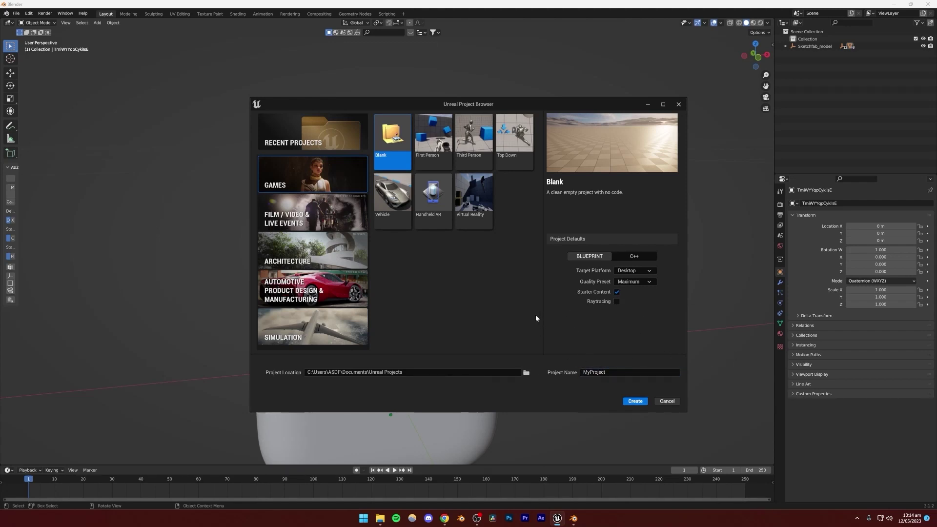
- Go back to Recent Projects, select cave_SS and open it
left_click(322, 142)
left_click(557, 146)
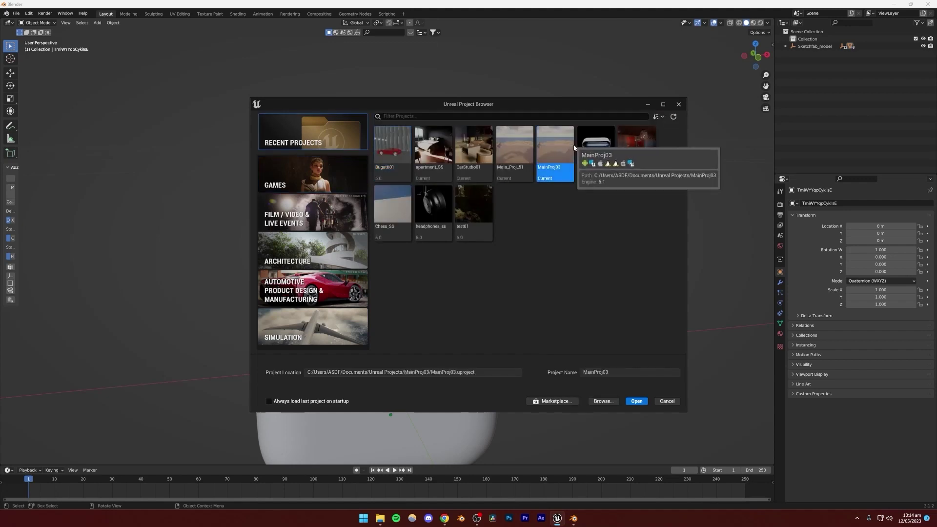
left_click(596, 147)
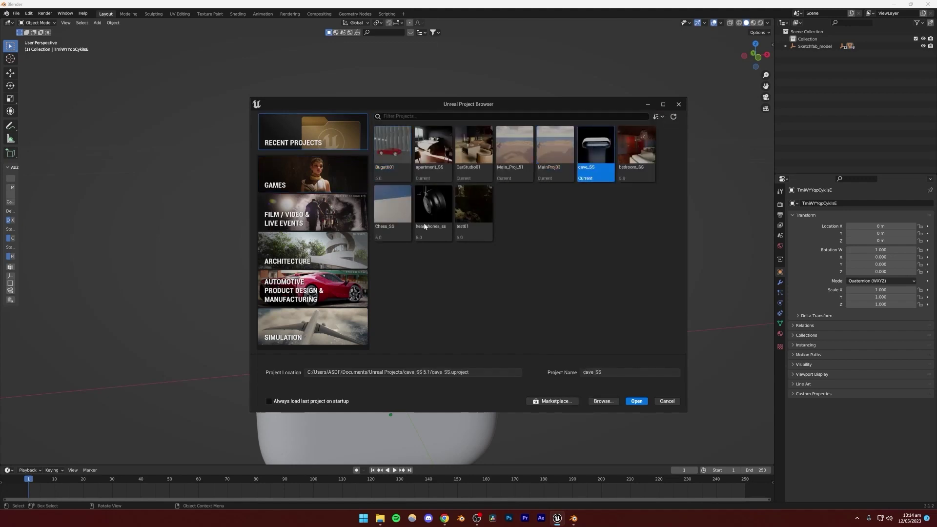
left_click(635, 402)
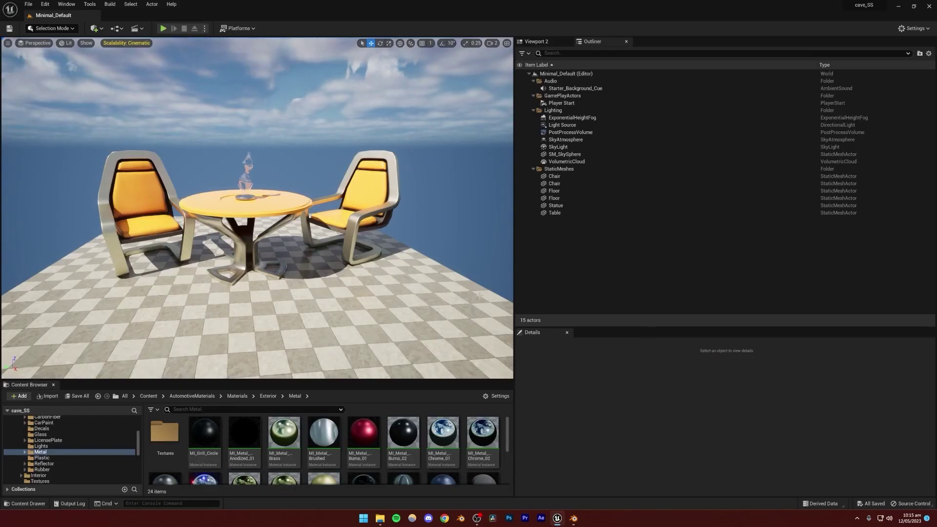
- Open the airpods level from the project's Content folder
scroll(71, 433, "up", 5)
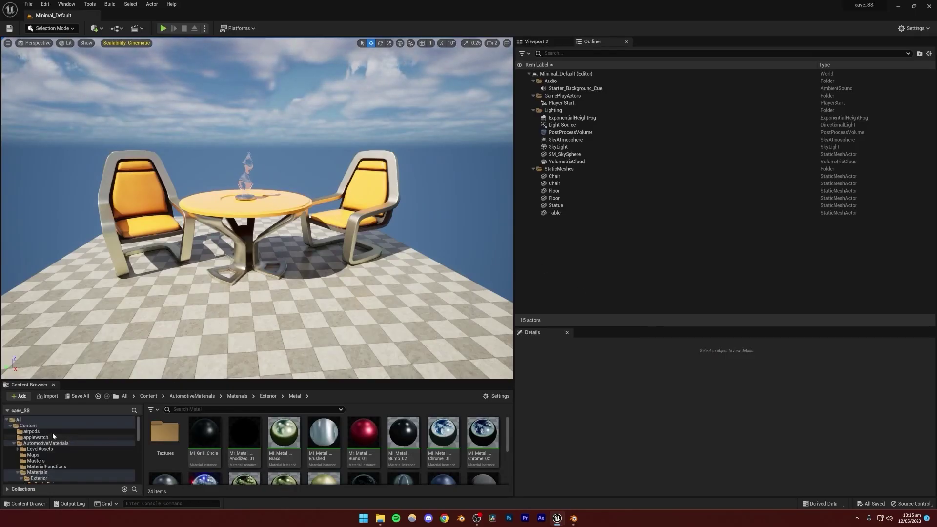
left_click(49, 427)
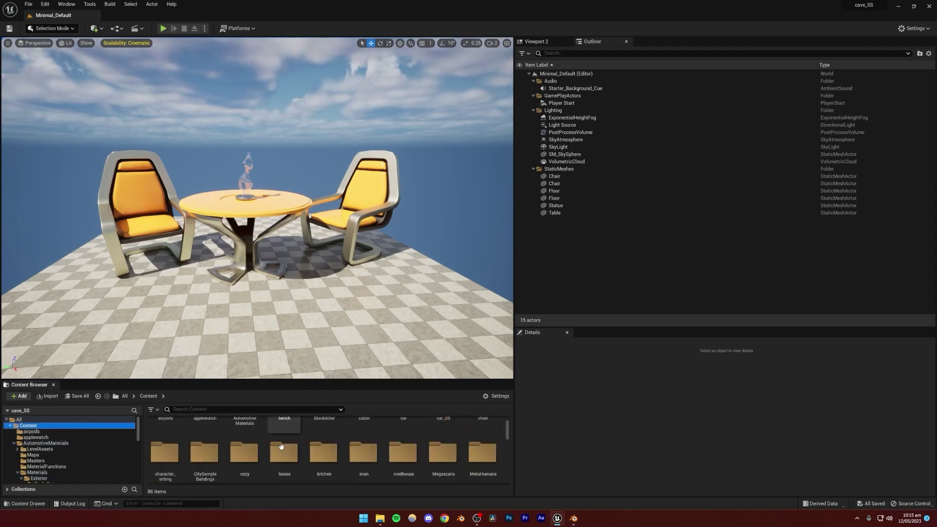
scroll(281, 447, "down", 2)
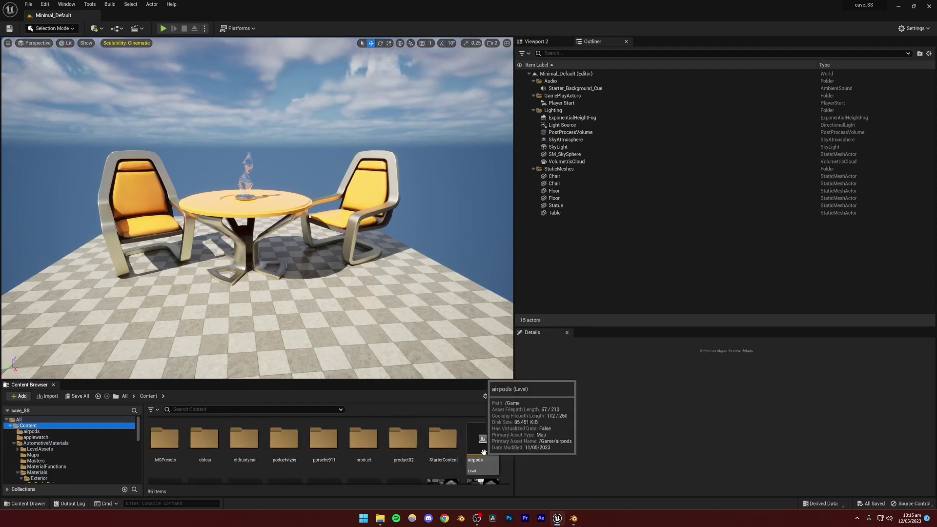
double_click(483, 453)
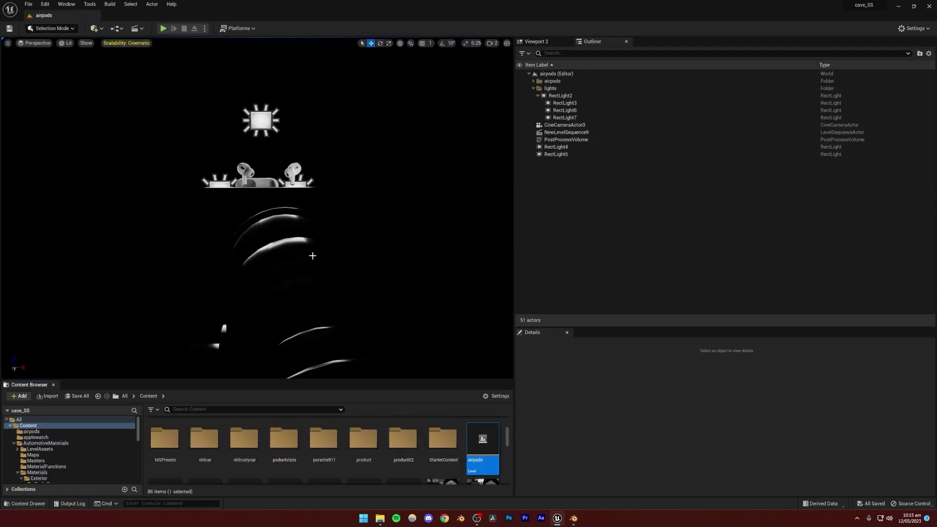
- Fly in close to the AirPods case, select its five rect lights, then clear the selection
right_click_drag(256, 208, 191, 189)
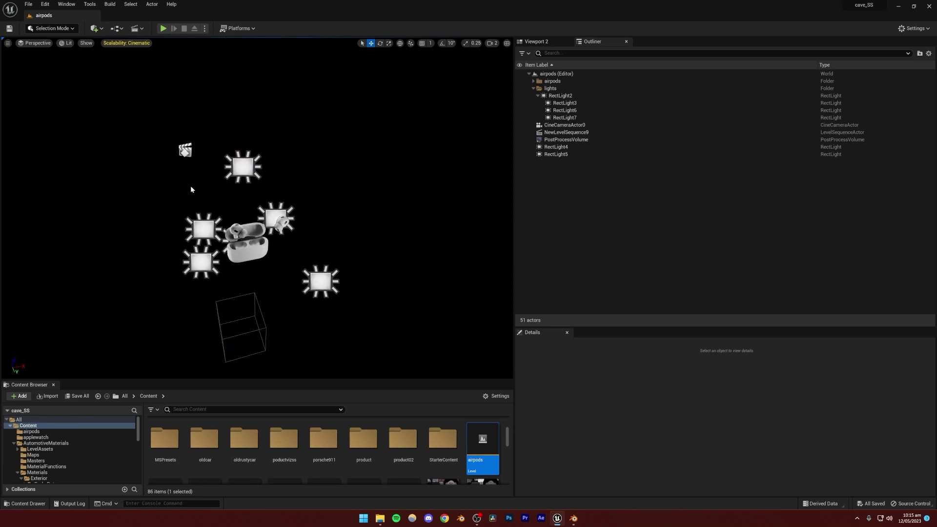
left_click(199, 233)
left_click(201, 262, "ctrl")
left_click(275, 217, "ctrl")
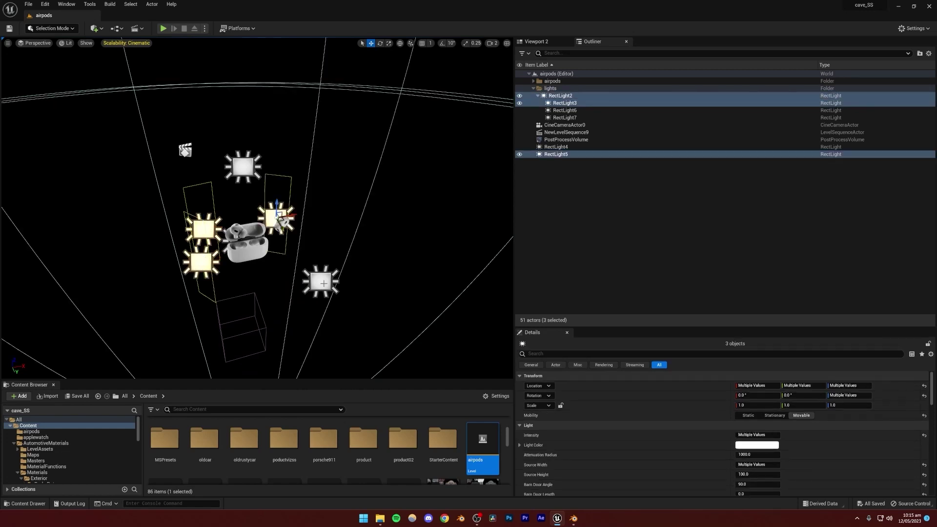
left_click(321, 281, "ctrl")
left_click(229, 170, "ctrl")
right_click_drag(229, 171, 230, 307)
key("Escape")
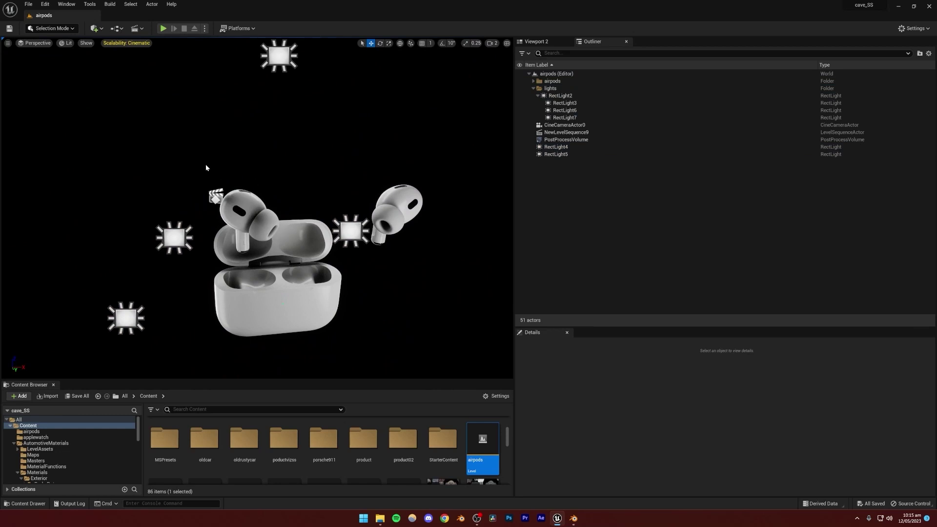
- Create a new Empty Level via File > New Level and bring up Save Level As with Ctrl+S
left_click(28, 5)
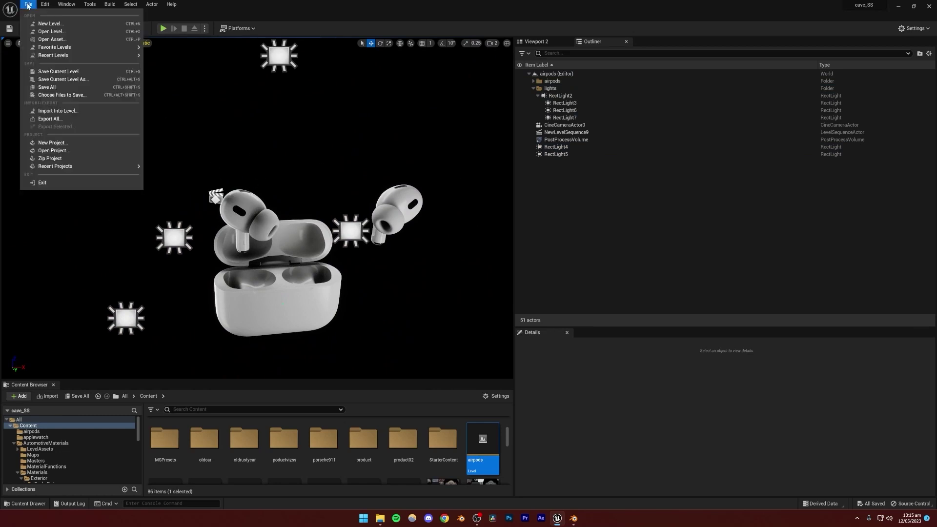
left_click(49, 24)
left_click(508, 230)
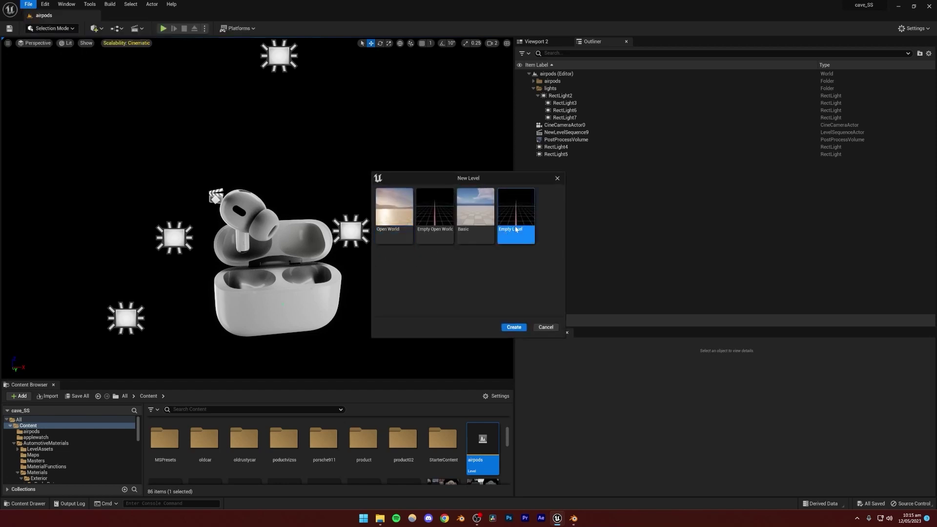
left_click(513, 328)
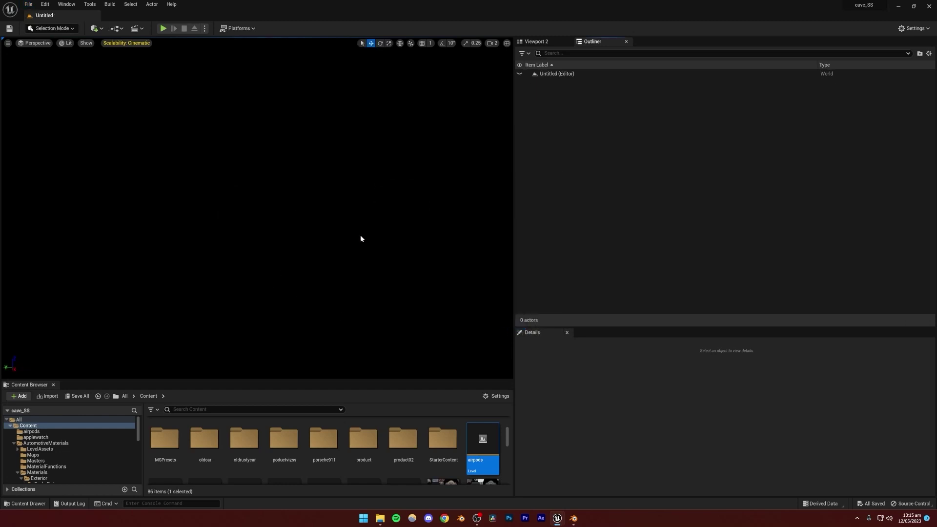
key("ctrl+s")
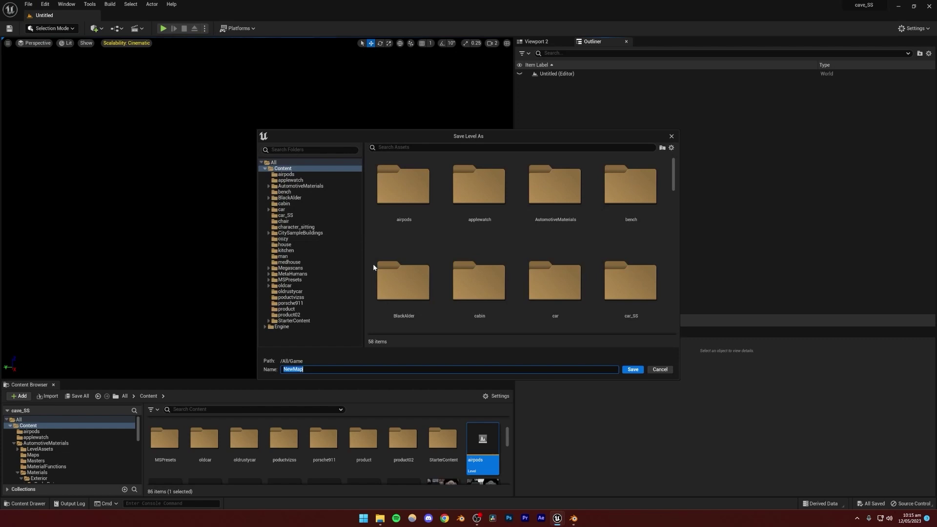
- Enter the name airpodsU and confirm saving the level
type("airpods")
type("U")
key("Return")
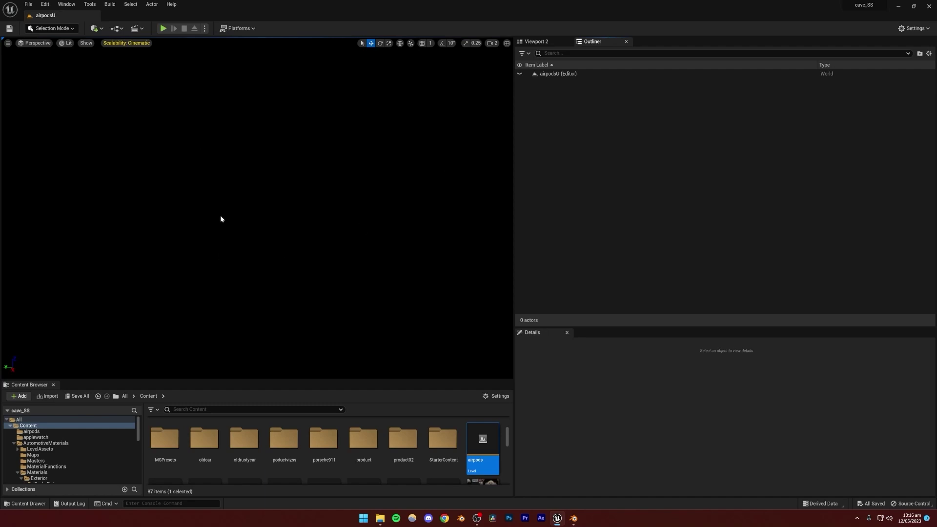
- Use the Env. Light Mixer to add sky light, directional light, sky atmosphere, volumetric clouds and height fog
left_click(62, 6)
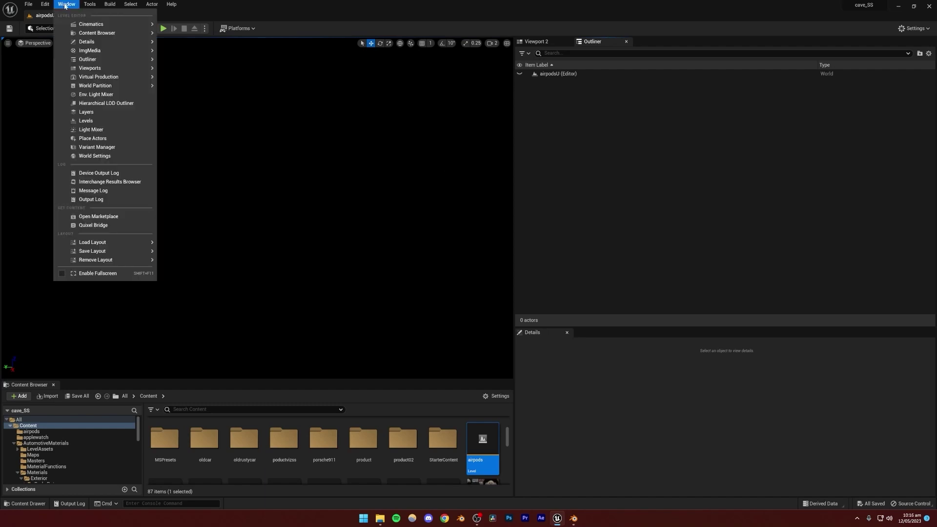
left_click(90, 95)
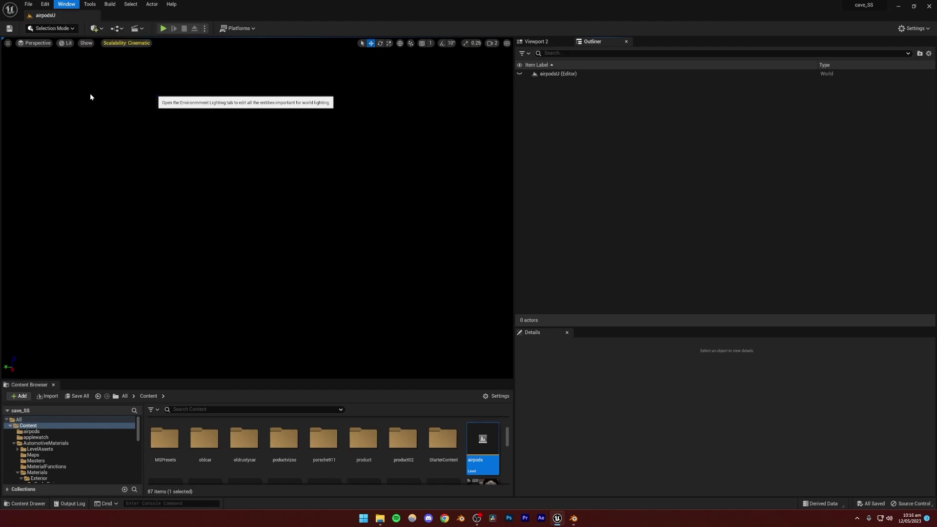
left_click(156, 127)
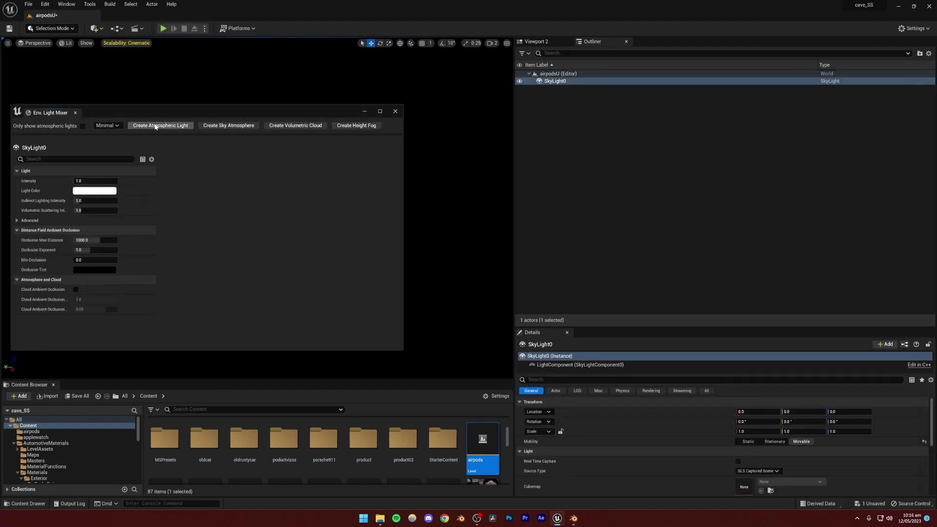
left_click(156, 126)
left_click(156, 127)
left_click(146, 125)
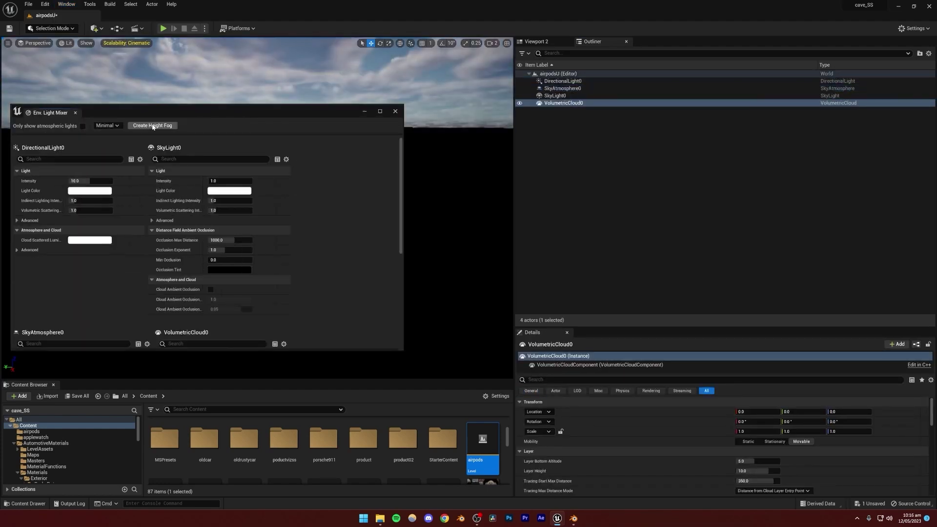
left_click(137, 124)
left_click(396, 111)
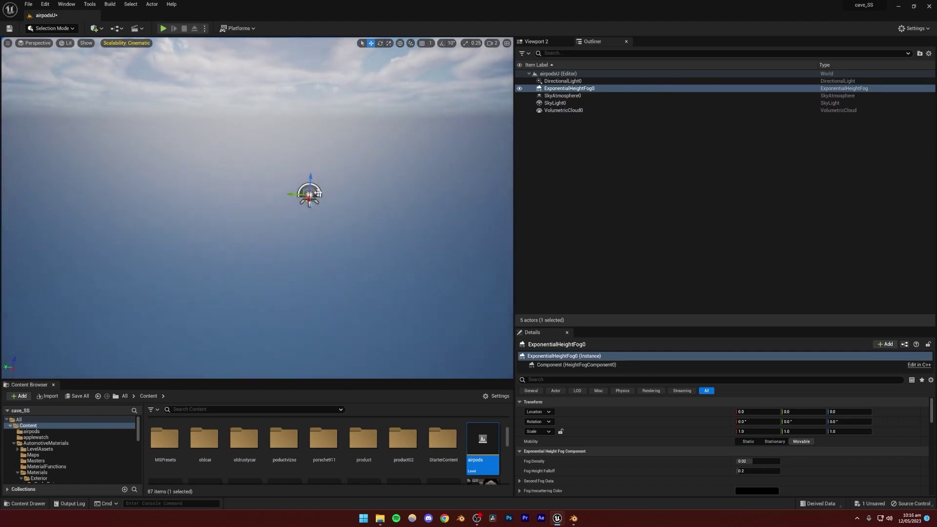
- Enable Real Time Capture on SkyLight0
right_click_drag(256, 195, 311, 209)
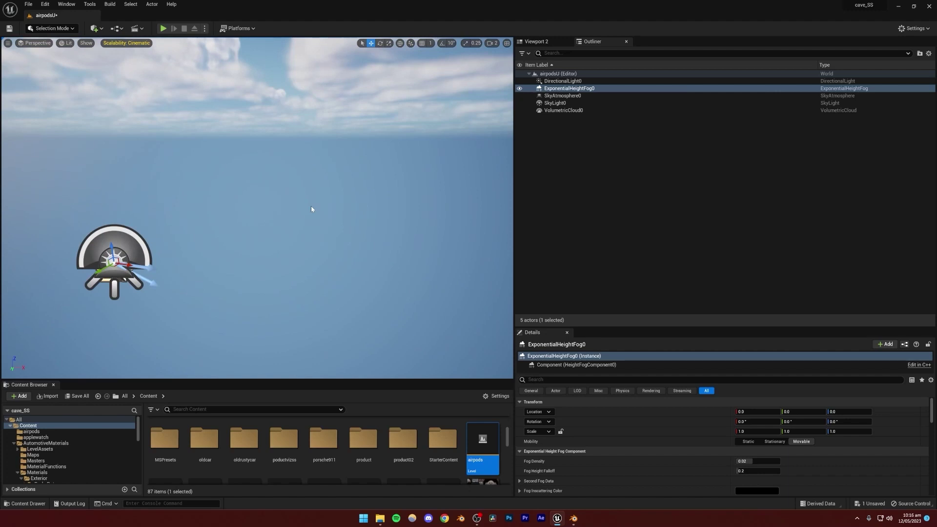
left_click(629, 165)
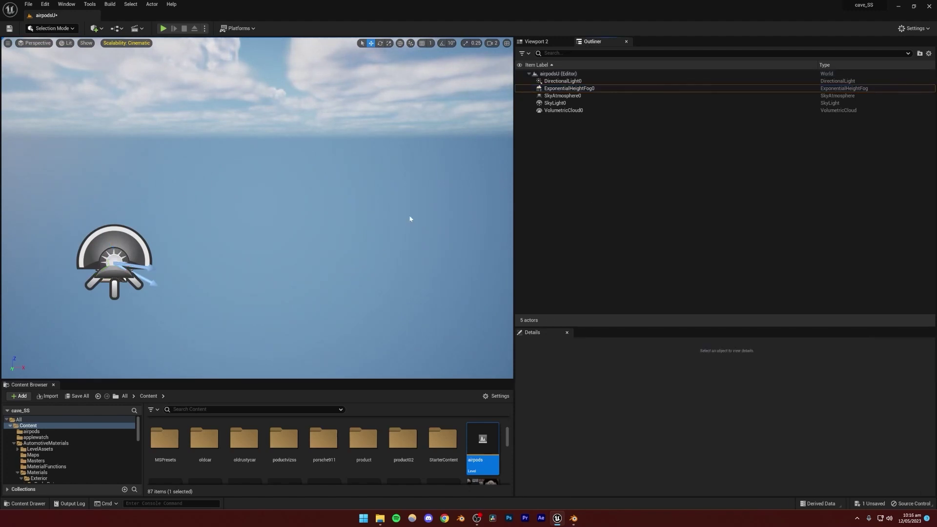
left_click(555, 103)
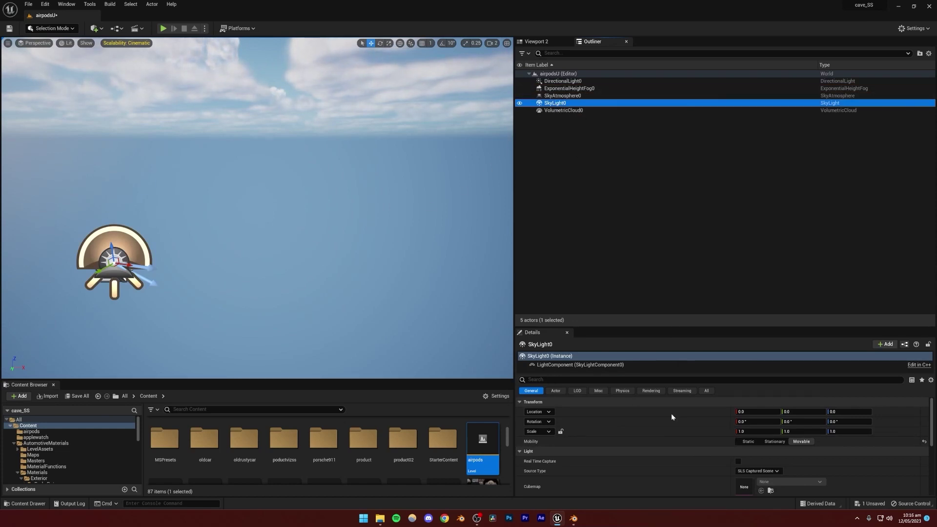
left_click(608, 466)
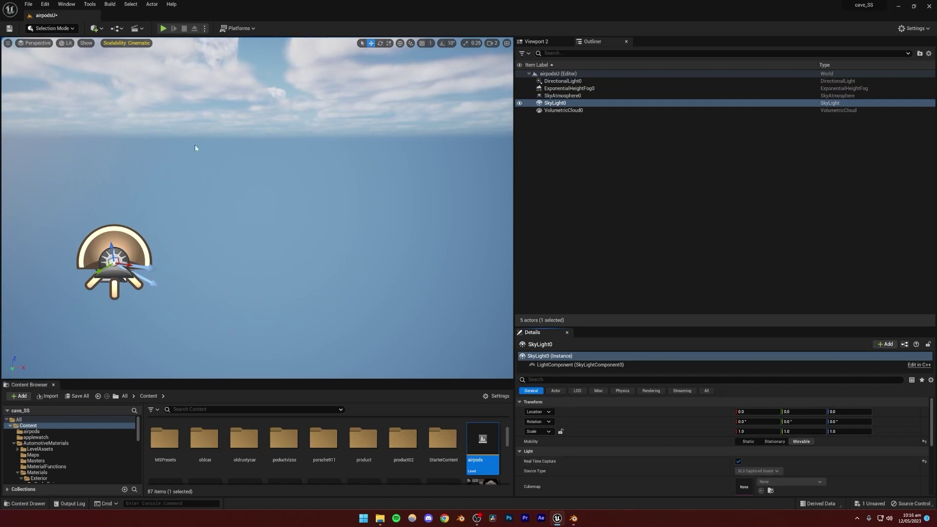
left_click(247, 227)
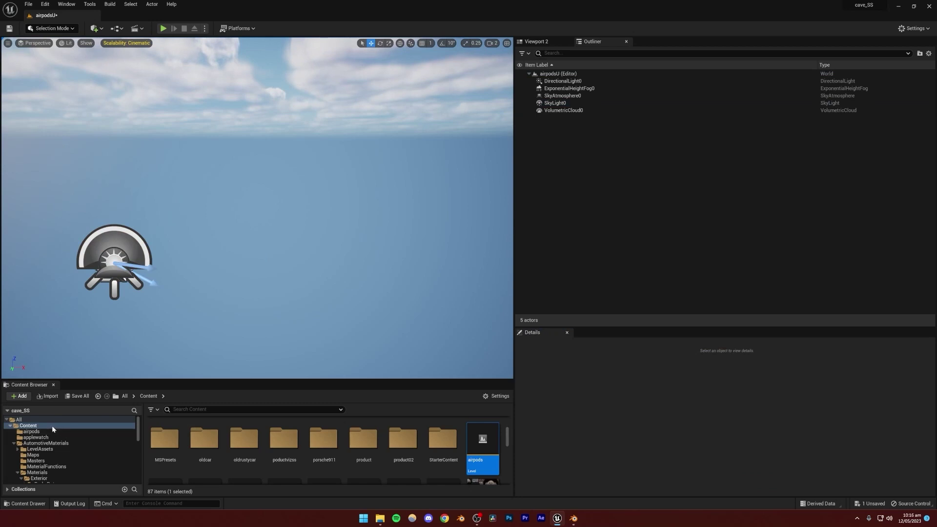
- Create a new folder named airpodsU inside Content
scroll(244, 444, "down", 1)
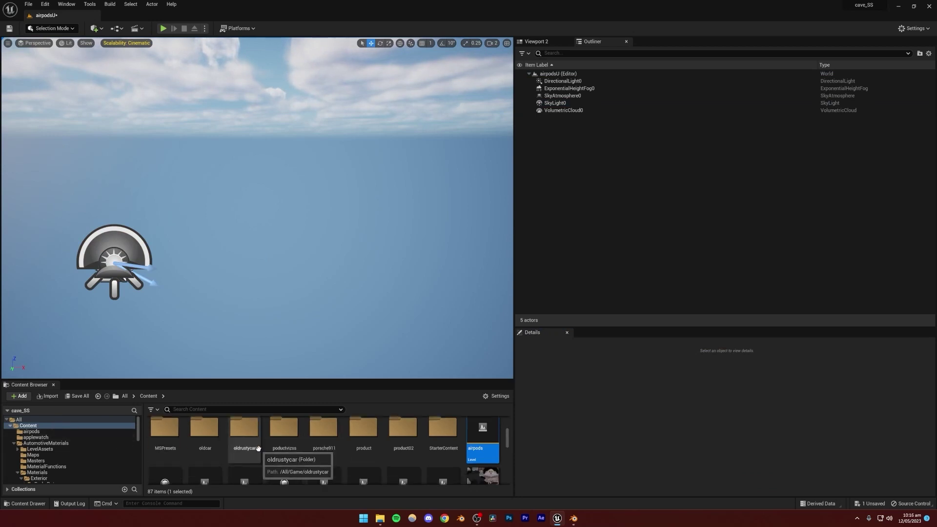
left_click(147, 465)
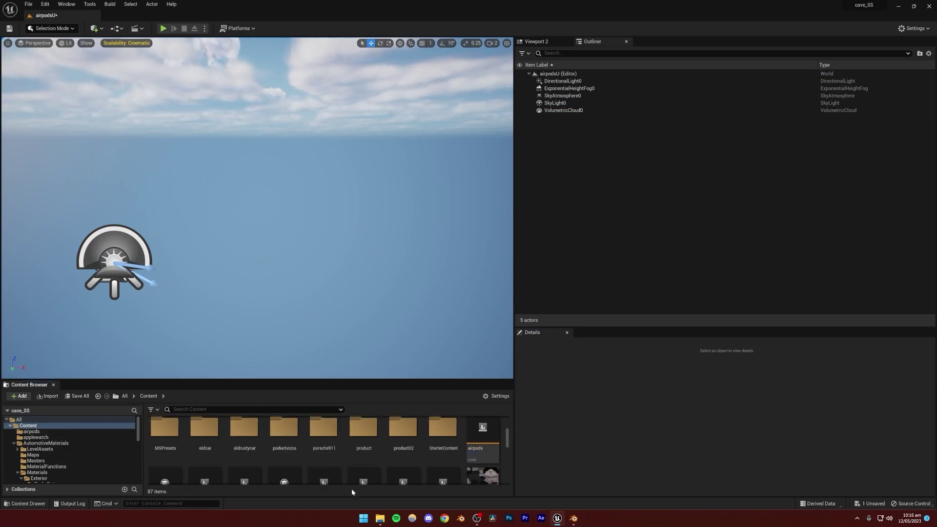
right_click(31, 425)
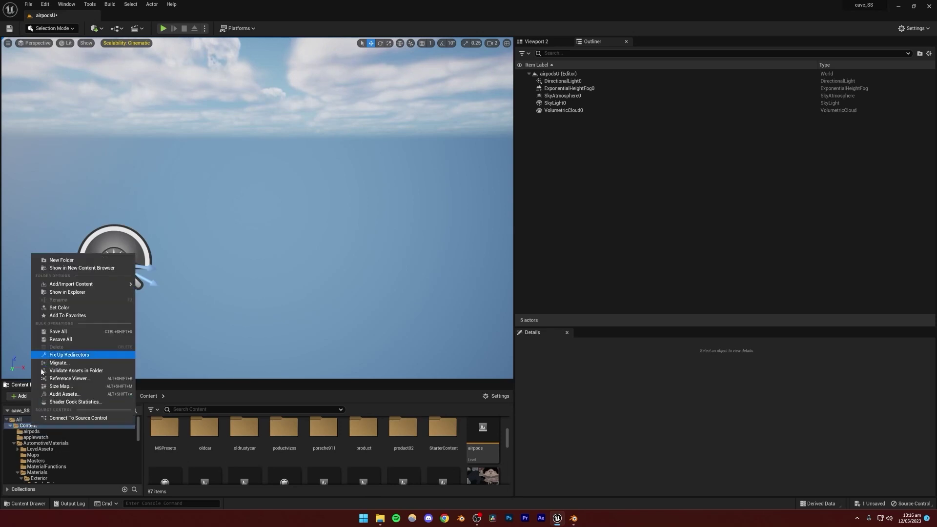
left_click(61, 260)
type("airpods")
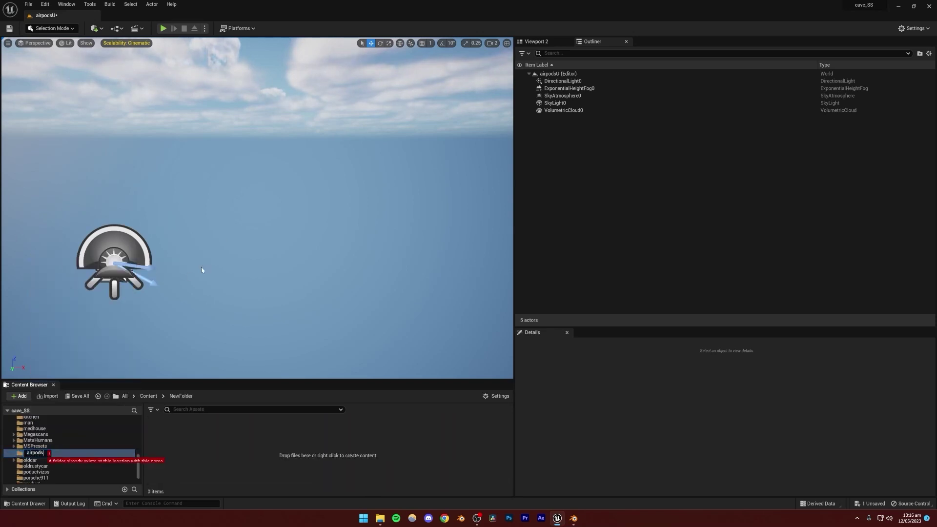
type("U")
key("Return")
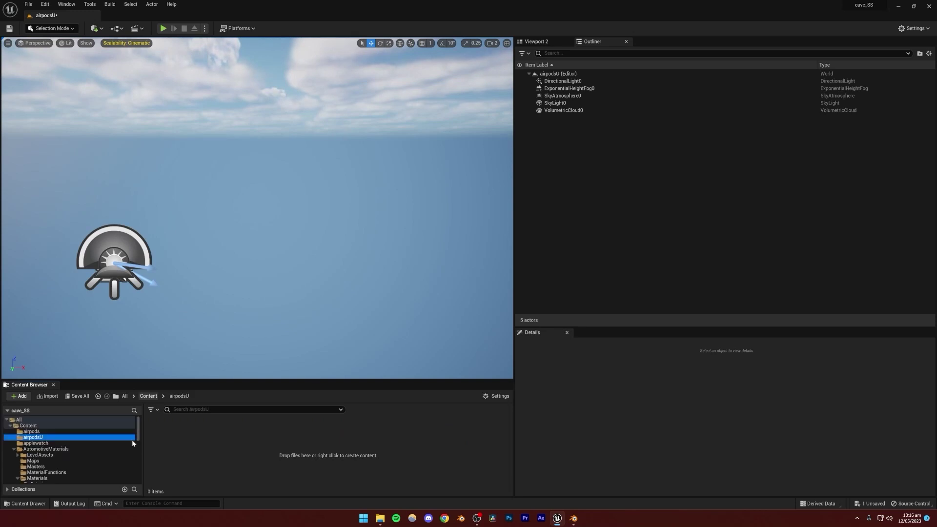
- Check the airpods folder, return to the empty airpodsU folder, and bring the Explorer model folder forward
left_click(30, 432)
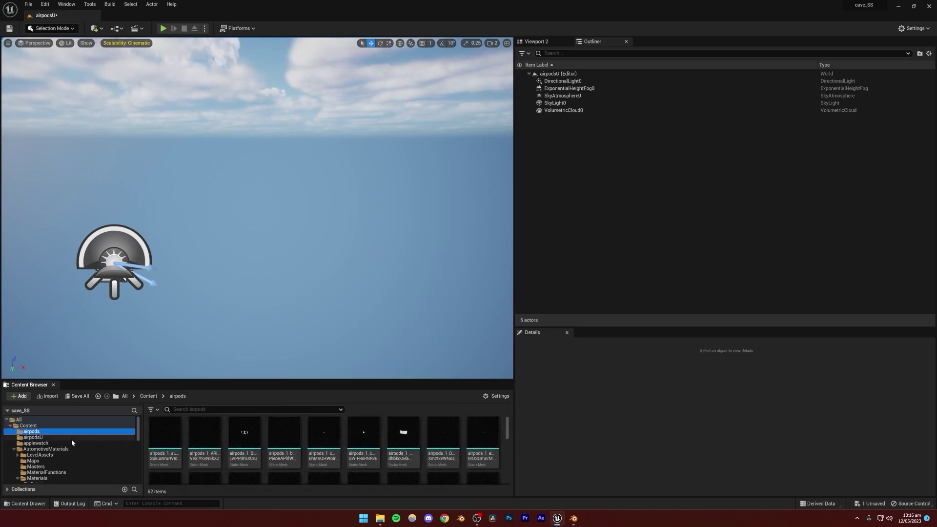
left_click(48, 438)
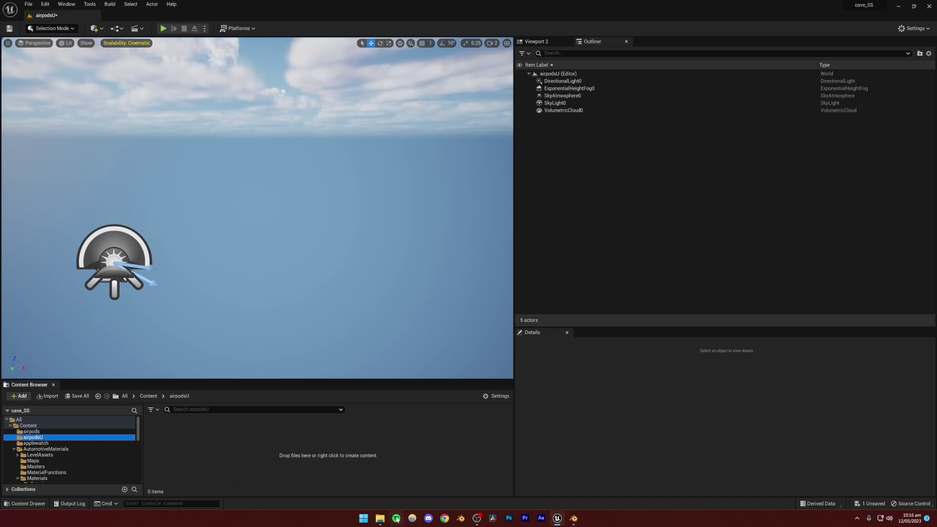
mouse_move(384, 521)
left_click(358, 469)
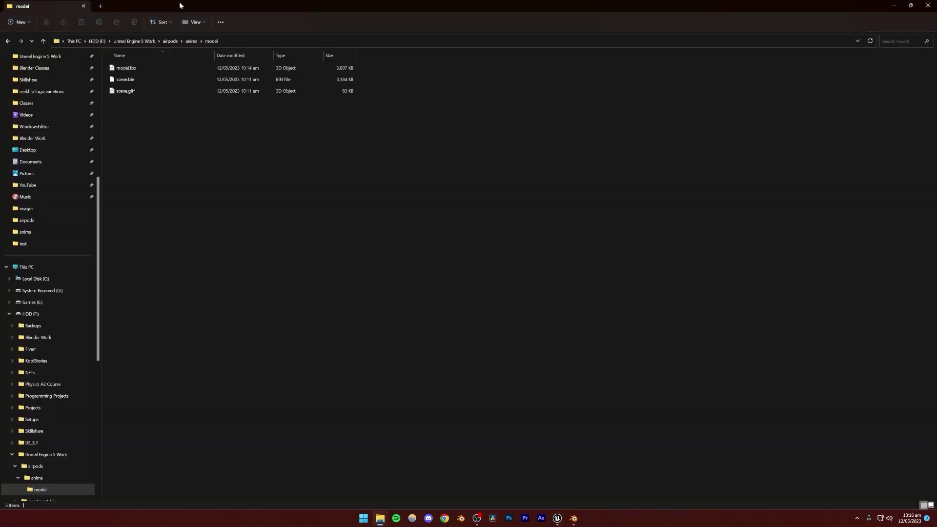
- Drag model.fbx from Explorer into the airpodsU folder and choose Import All
left_click_drag(182, 5, 828, 256)
left_click(775, 311)
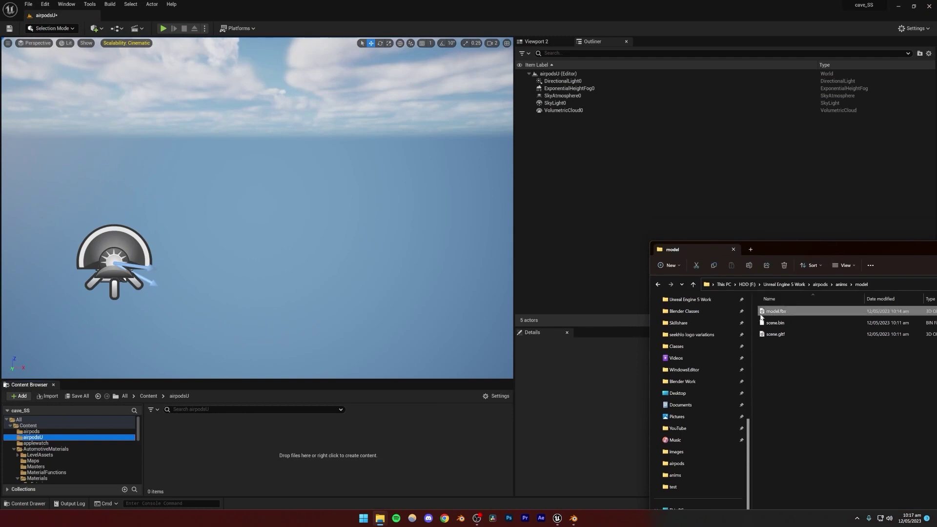
left_click_drag(775, 313, 236, 436)
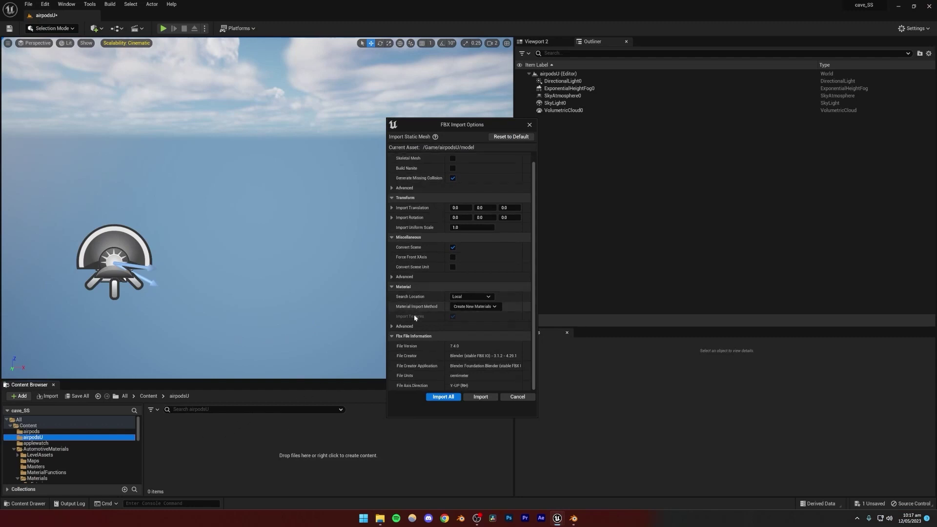
left_click(443, 397)
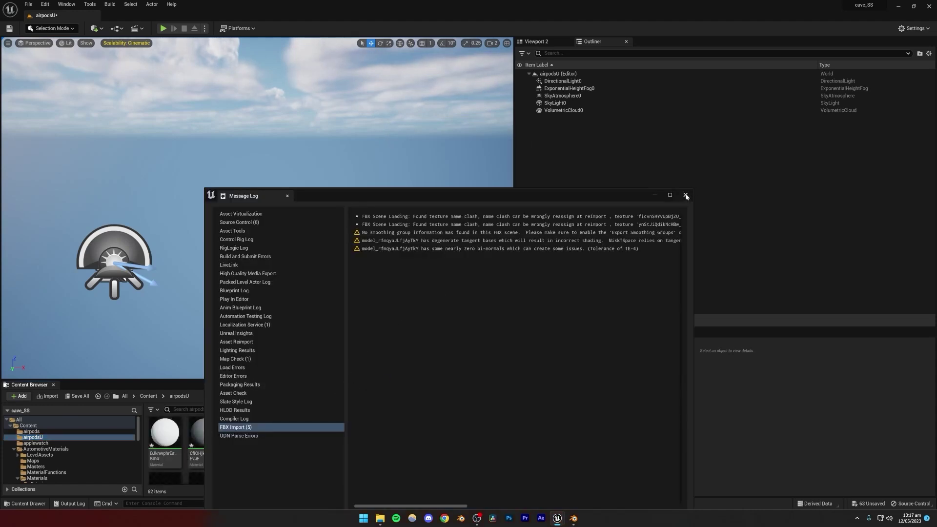
- Close the import Message Log and scroll through the 62 imported assets
left_click(686, 195)
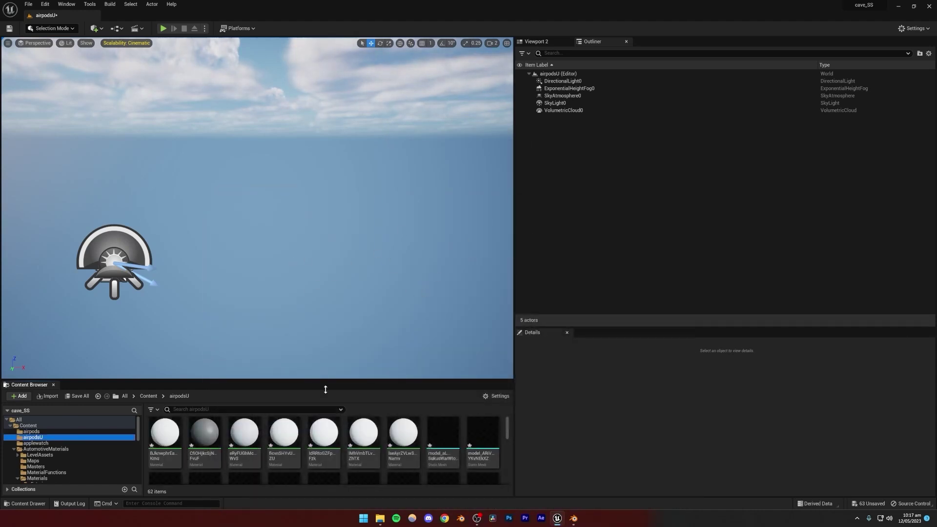
scroll(434, 439, "down", 2)
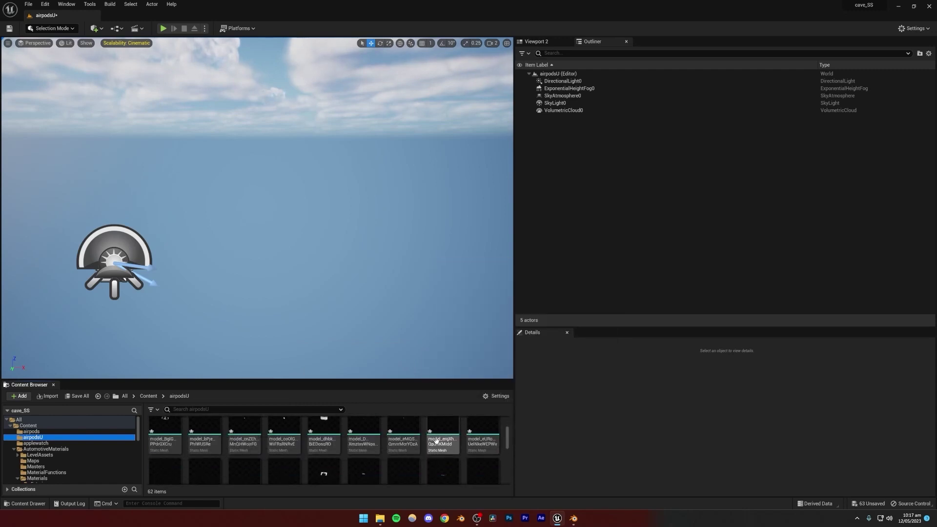
scroll(436, 441, "down", 2)
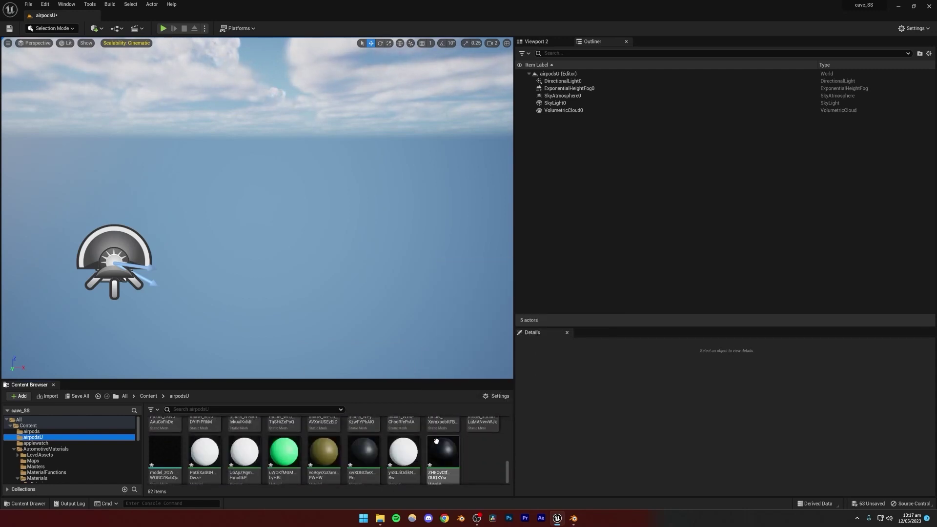
scroll(435, 441, "up", 3)
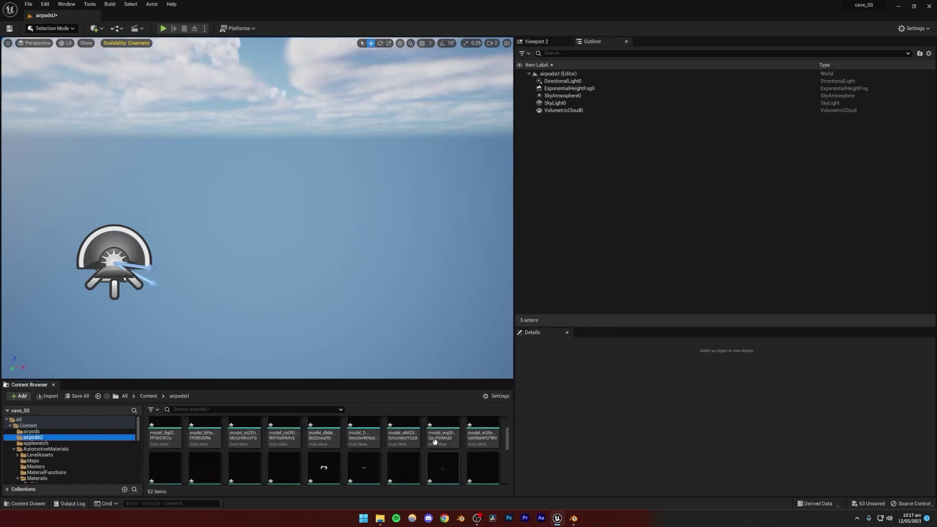
scroll(435, 442, "up", 2)
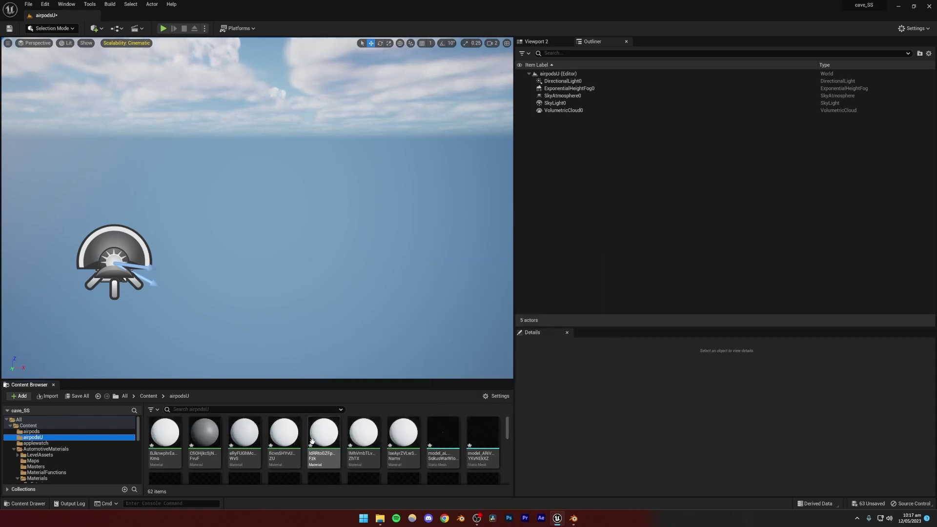
- Select from the first to the last model_ static mesh, 48 meshes in all
left_click(437, 446)
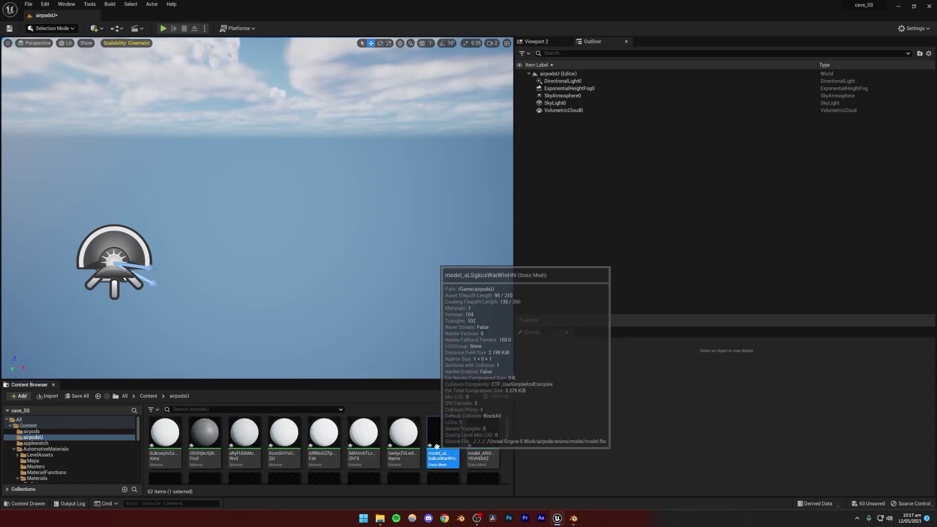
scroll(436, 445, "down", 2)
scroll(435, 445, "up", 2)
scroll(434, 445, "down", 3)
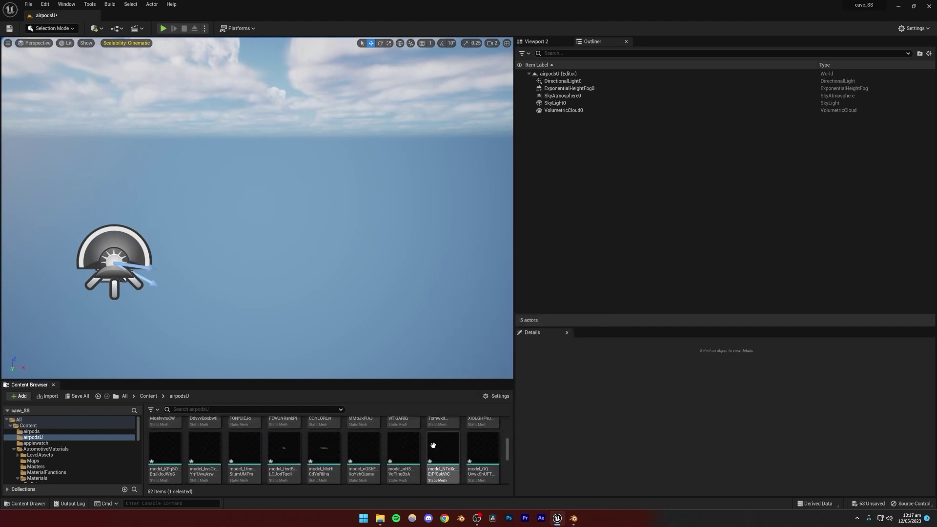
scroll(433, 445, "down", 3)
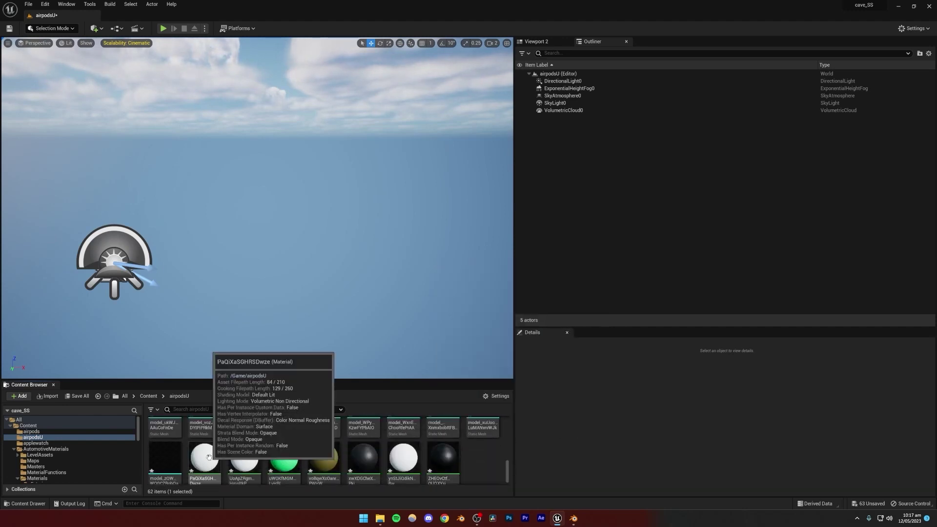
left_click(165, 464, "shift")
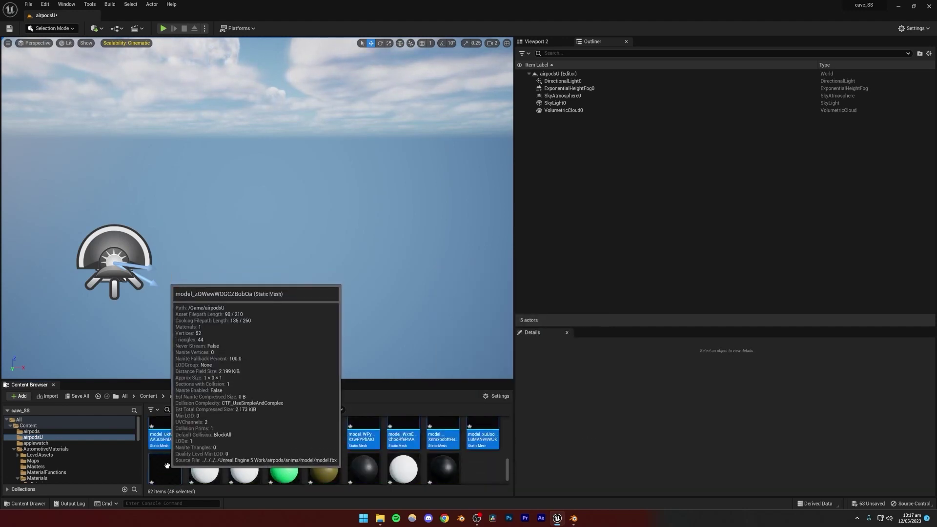
scroll(178, 464, "up", 3)
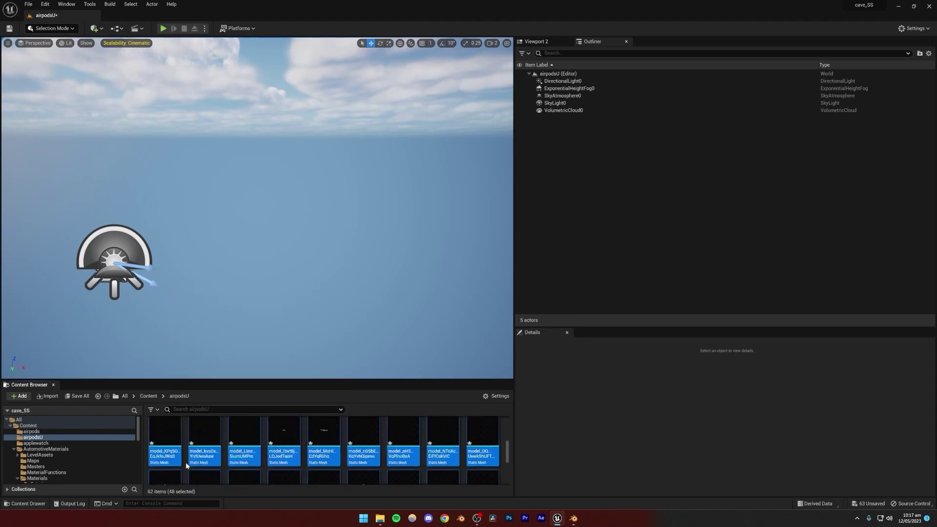
scroll(195, 459, "down", 3)
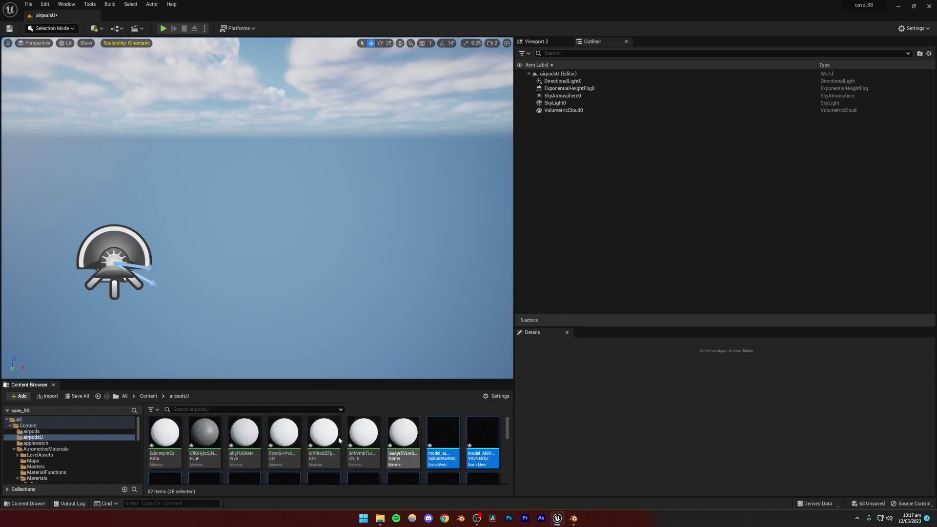
- Drop the selected meshes into the level and move them to the centre against the sky
left_click_drag(443, 439, 298, 309)
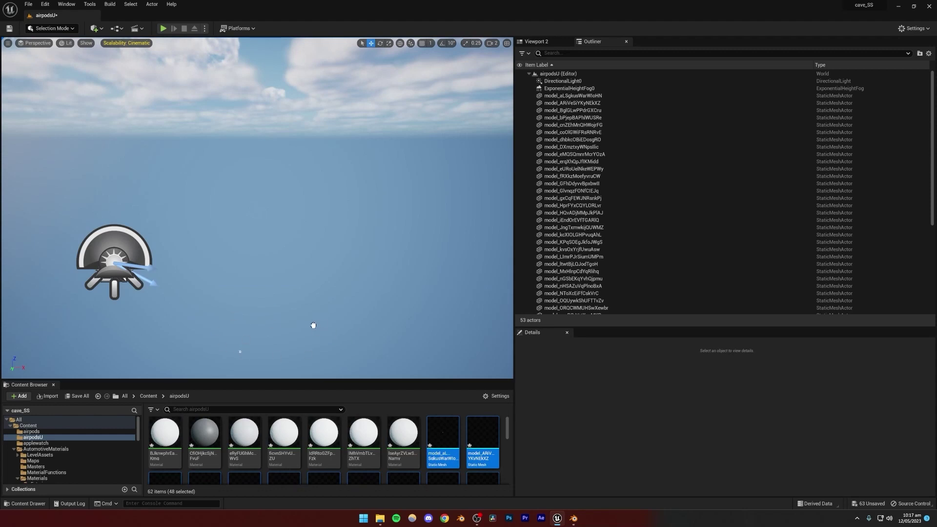
right_click_drag(313, 325, 197, 261)
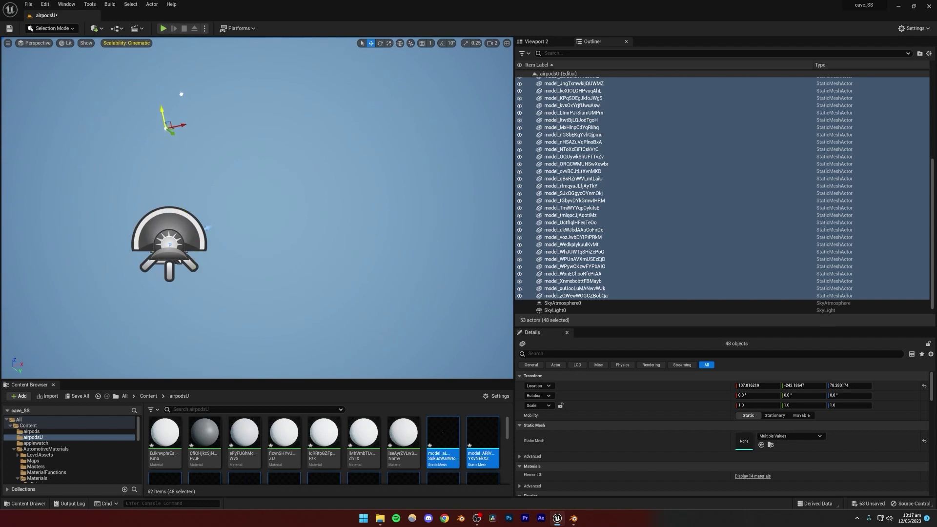
left_click_drag(173, 126, 269, 169)
right_click_drag(269, 170, 329, 121)
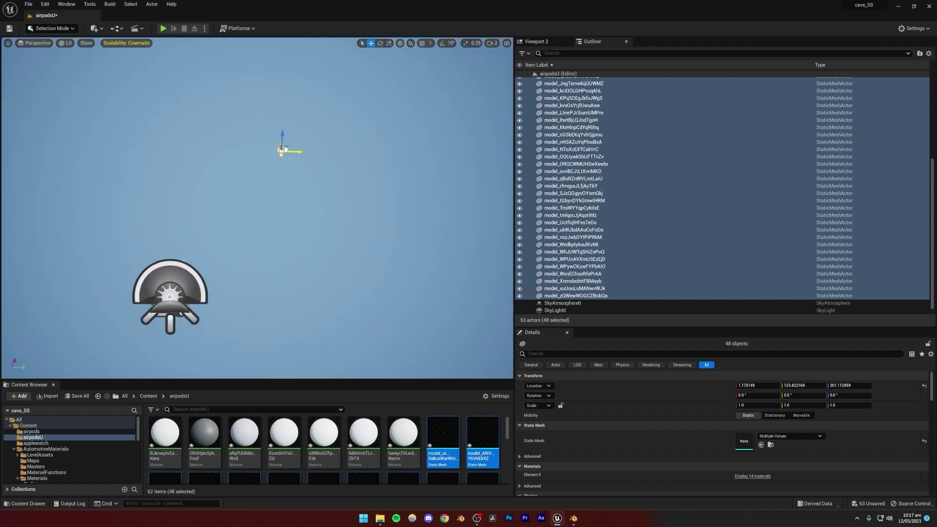
left_click_drag(283, 150, 247, 190)
right_click_drag(266, 262, 266, 230)
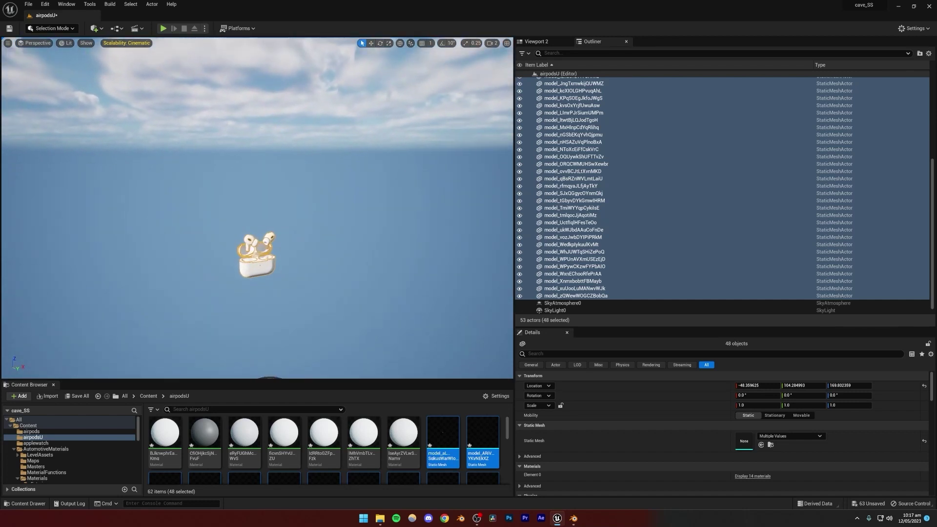
- Scale the AirPods up about 3.9 times, deselect them, and orbit to view the result
key("r")
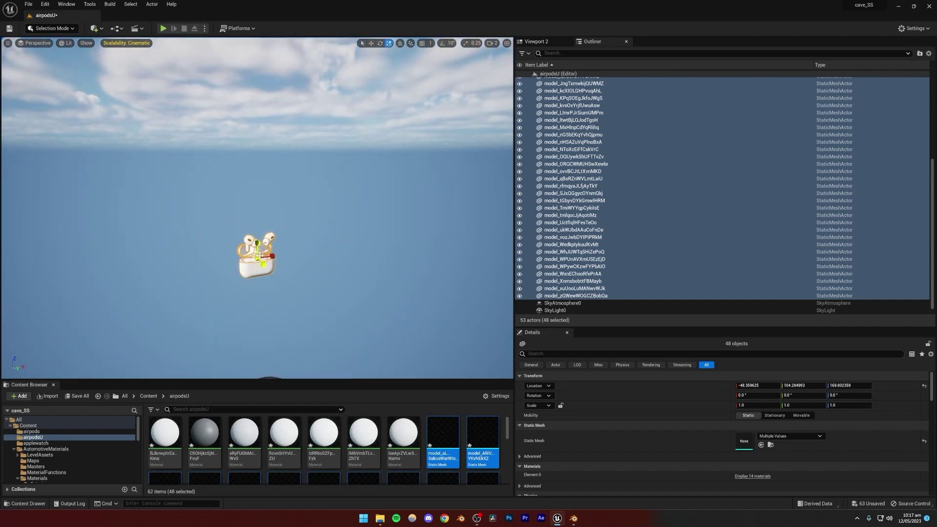
left_click_drag(264, 264, 292, 234)
mouse_move(293, 235)
right_mouse_down()
mouse_move(281, 222)
mouse_move(286, 229)
right_mouse_up()
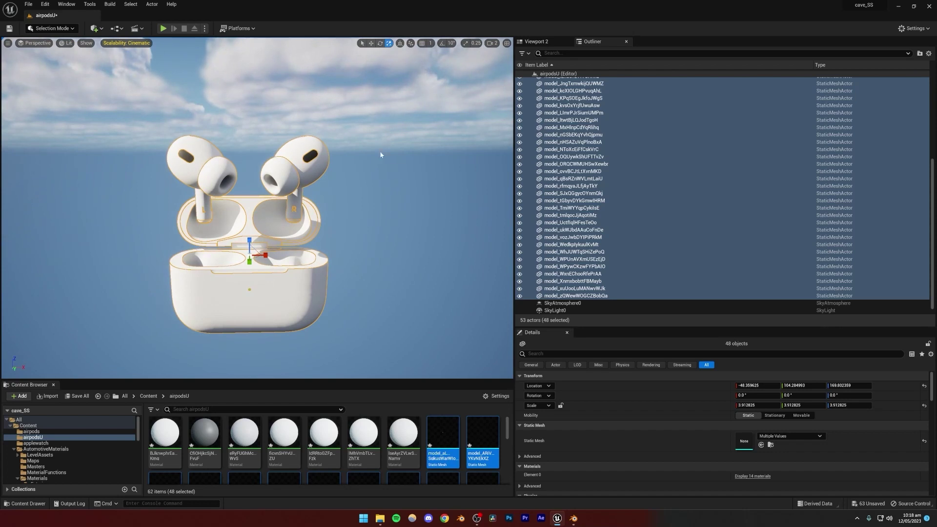
left_click(368, 197)
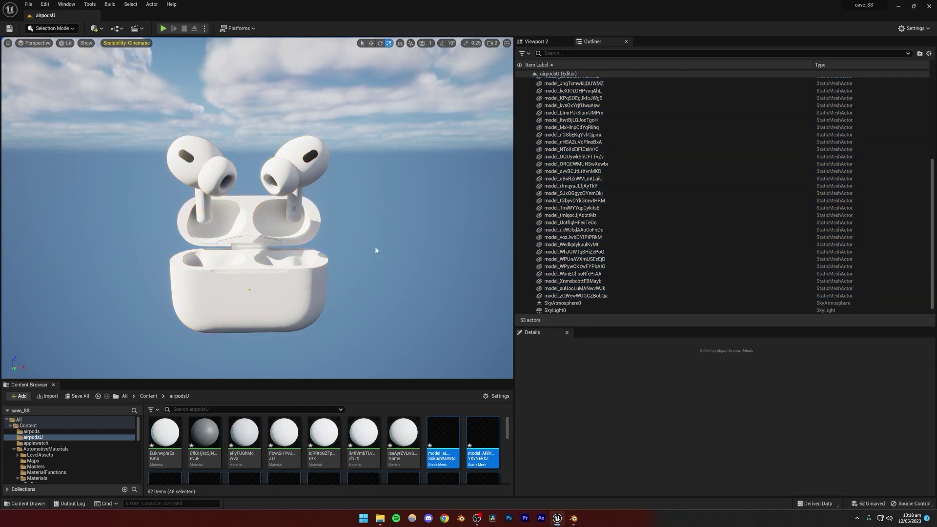
right_click_drag(376, 250, 220, 230)
right_click_drag(397, 238, 397, 239)
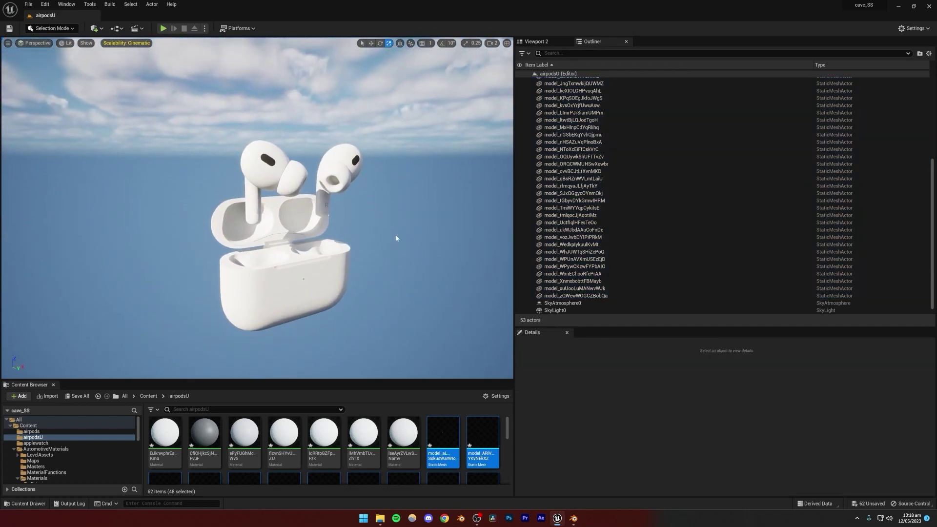